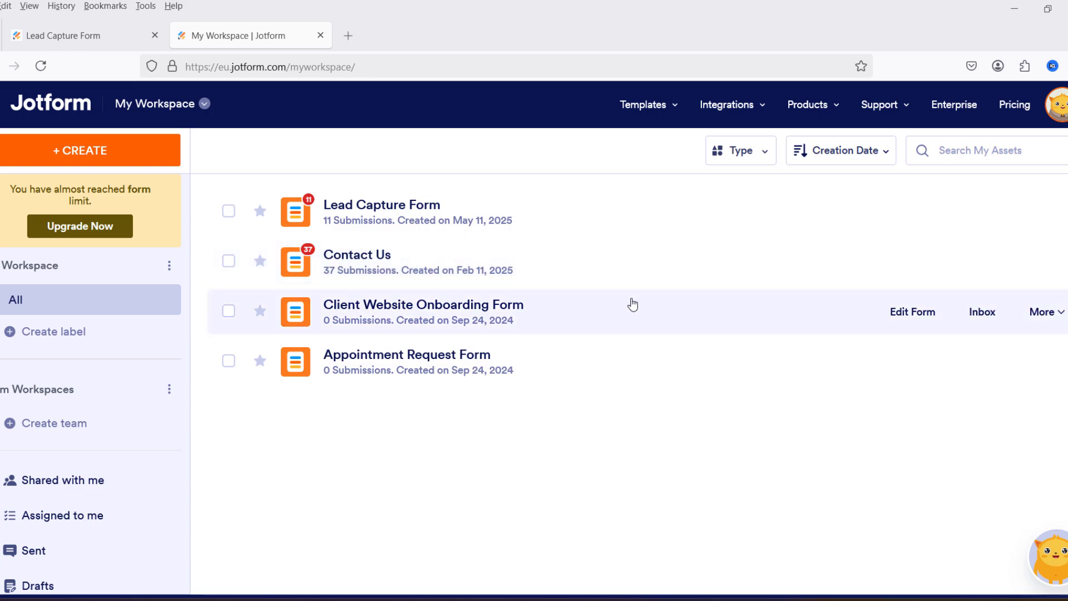
Step: Search Jotform's form templates for 'lead capture form' and preview the results
{"action": "left_click", "coordinate": [101, 153]}
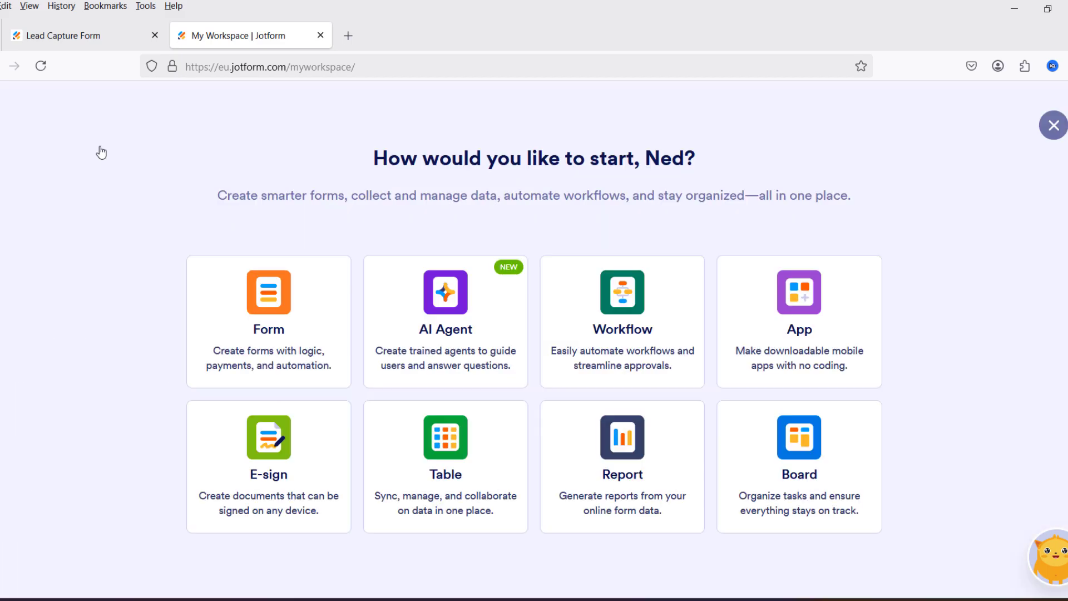
{"action": "left_click", "coordinate": [283, 310]}
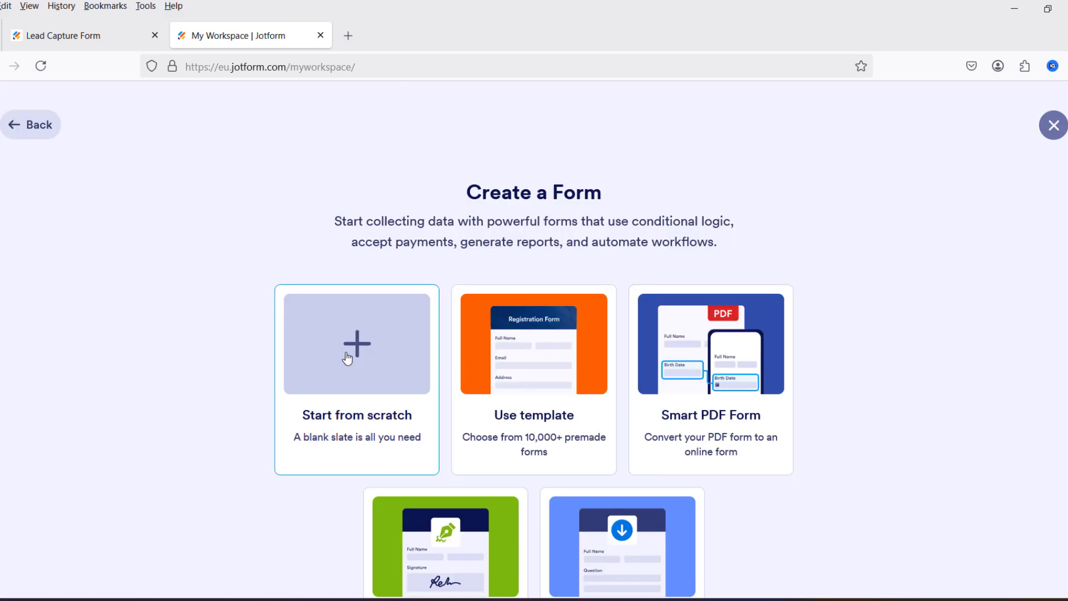
{"action": "left_click", "coordinate": [538, 358]}
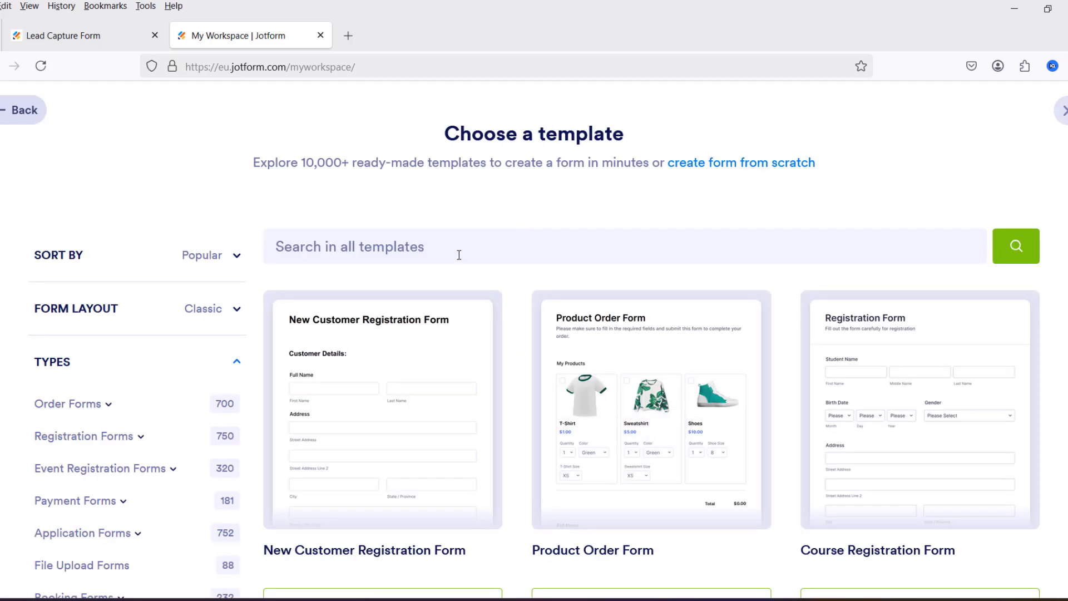
{"action": "left_click", "coordinate": [465, 246]}
{"action": "type", "text": "l"}
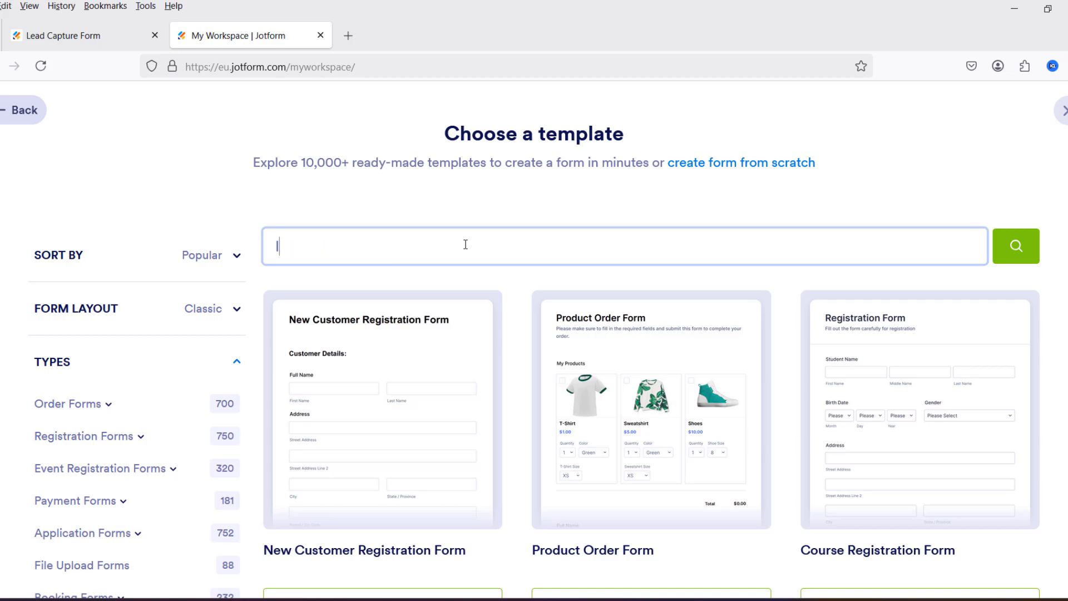
{"action": "type", "text": "ead capture for"}
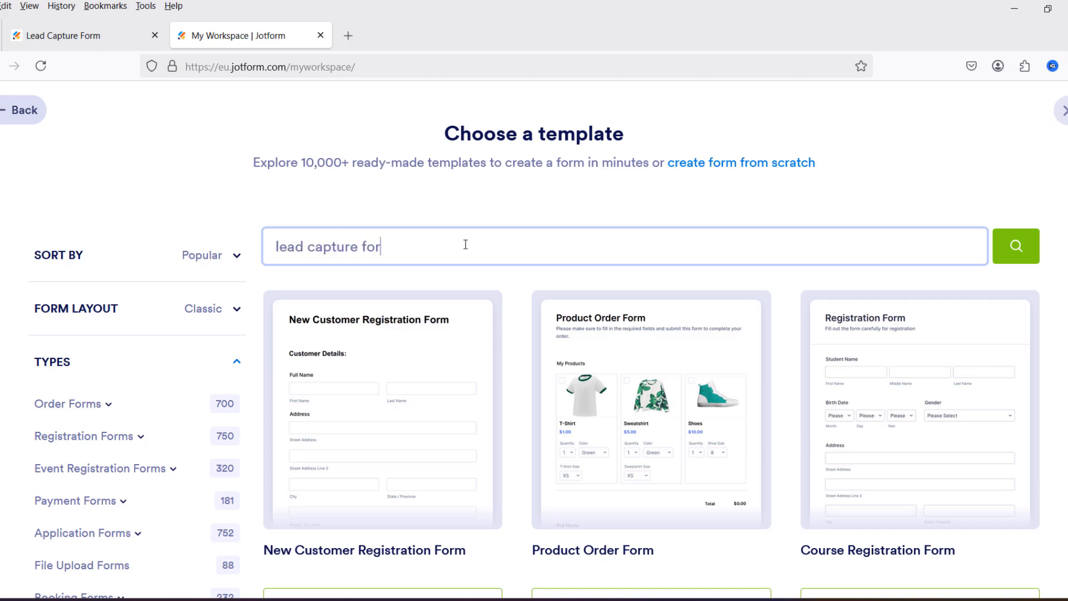
{"action": "type", "text": "m"}
{"action": "left_click", "coordinate": [1017, 247]}
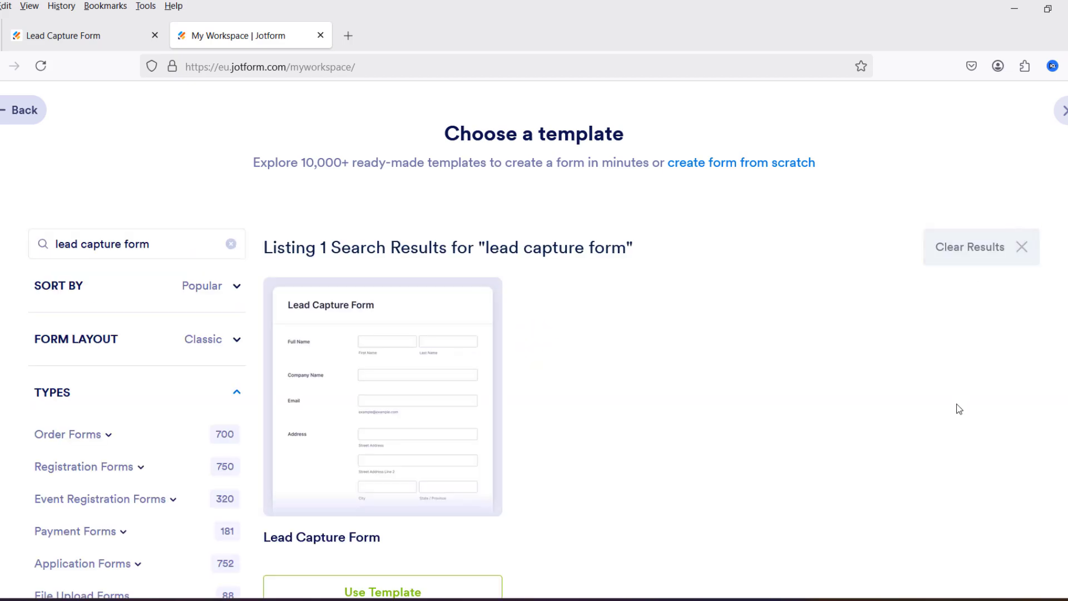
{"action": "mouse_move", "coordinate": [399, 379]}
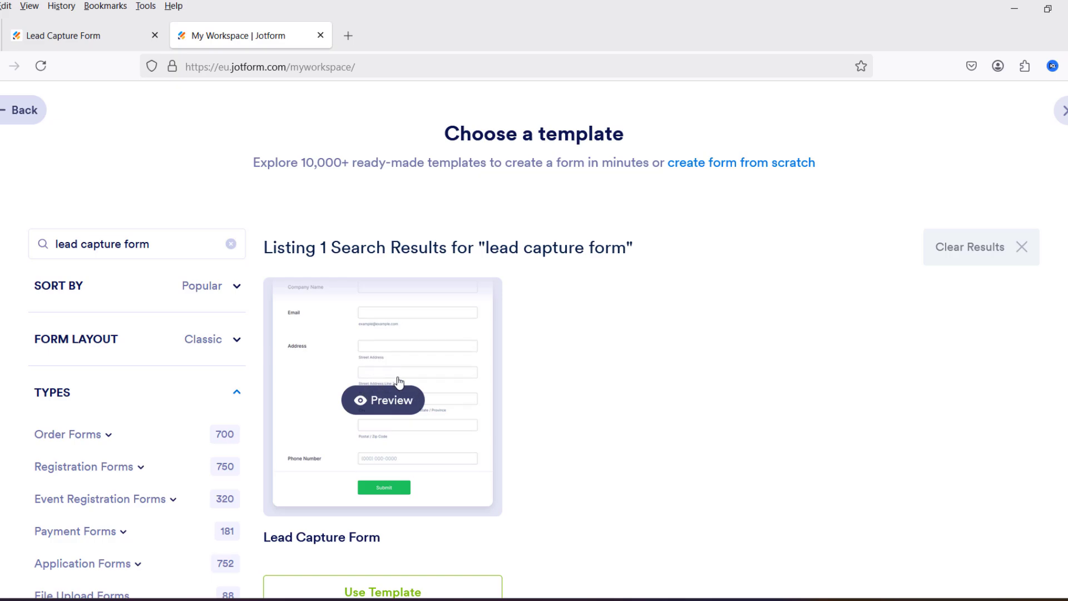
Step: Back out of the template chooser and close it to return to My Workspace
{"action": "left_click", "coordinate": [16, 125]}
{"action": "left_click", "coordinate": [31, 128]}
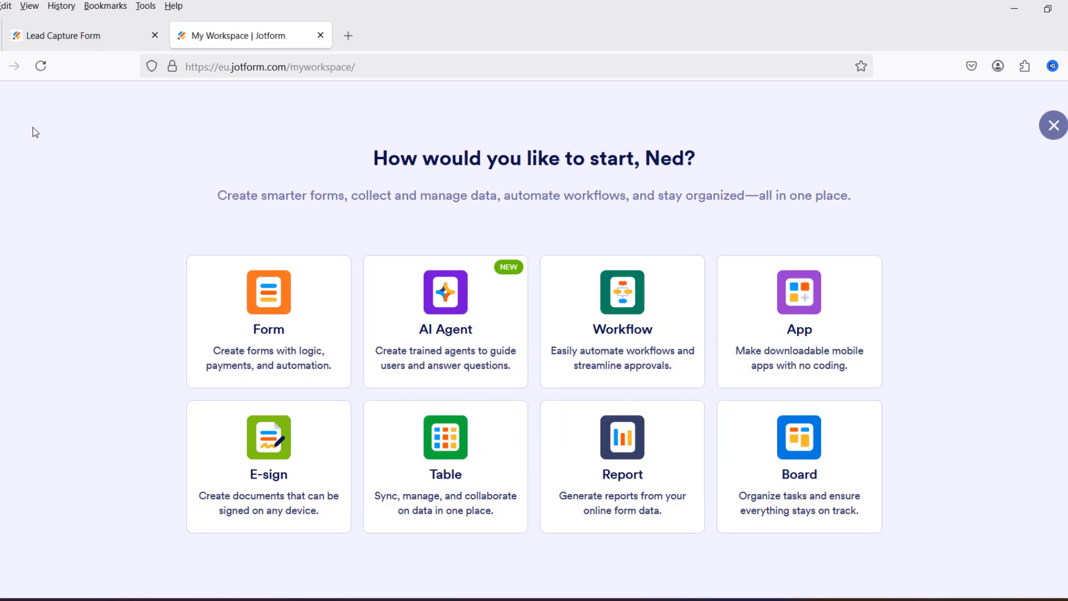
{"action": "left_click", "coordinate": [1054, 125]}
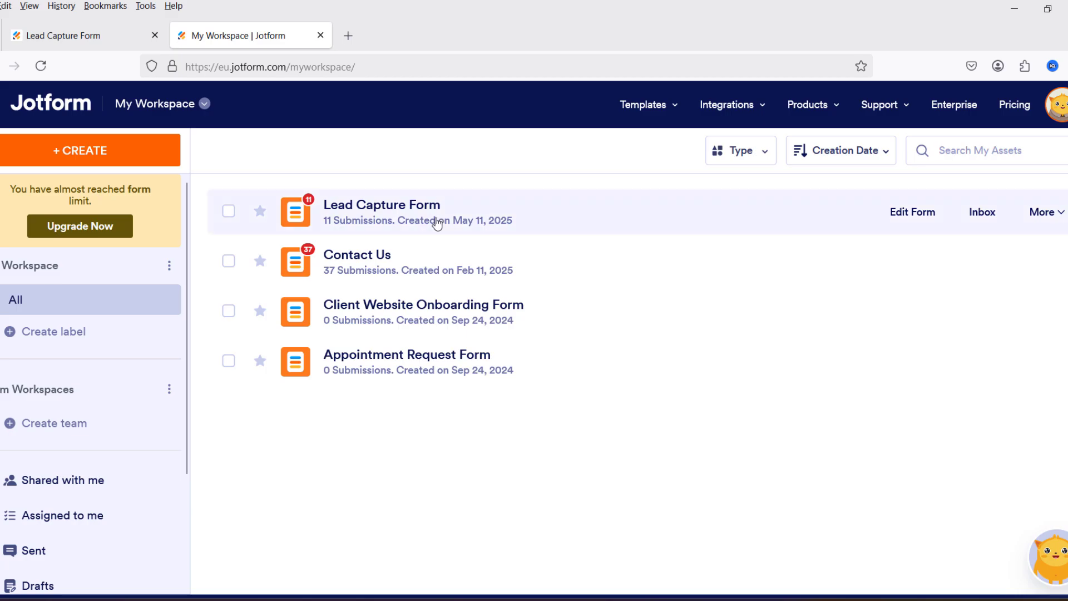
Step: Open the Lead Capture Form in the builder and inspect the Full Name field's properties
{"action": "left_click", "coordinate": [912, 213]}
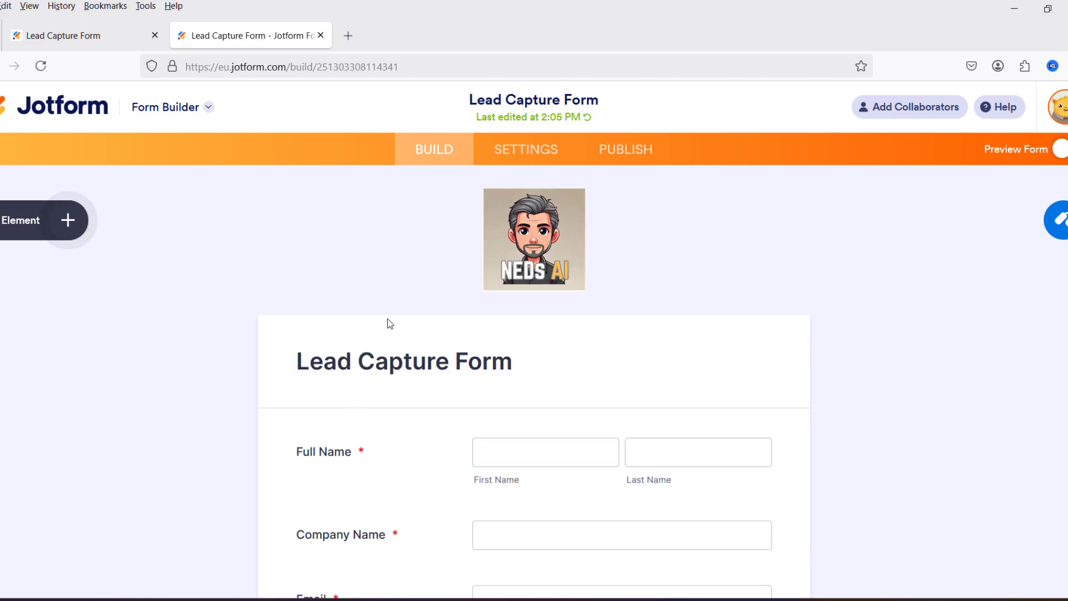
{"action": "scroll", "coordinate": [349, 317], "scroll_direction": "down", "scroll_amount": 4}
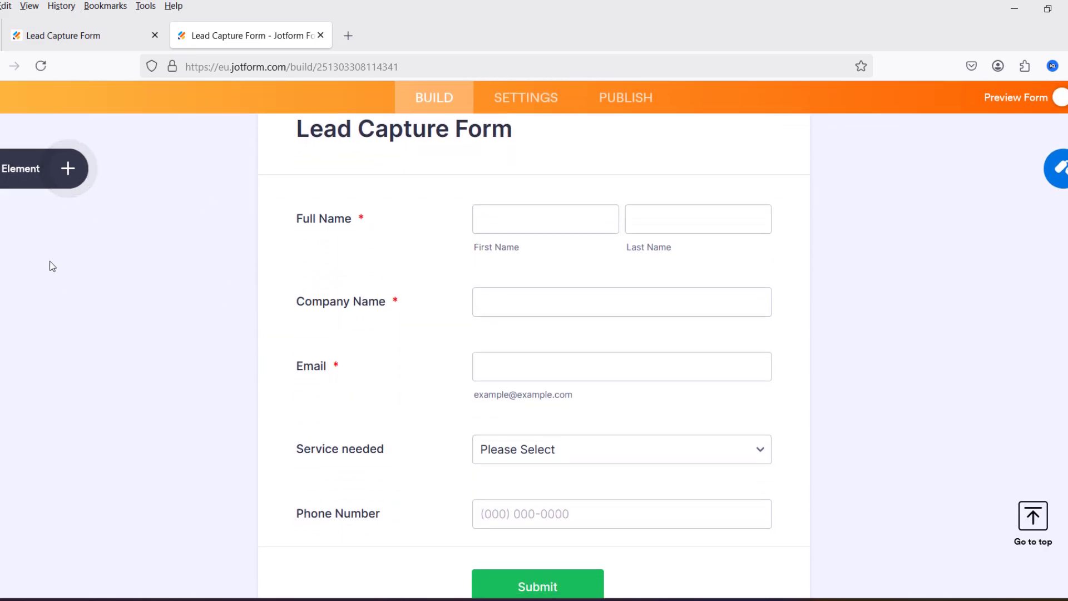
{"action": "left_click", "coordinate": [528, 220]}
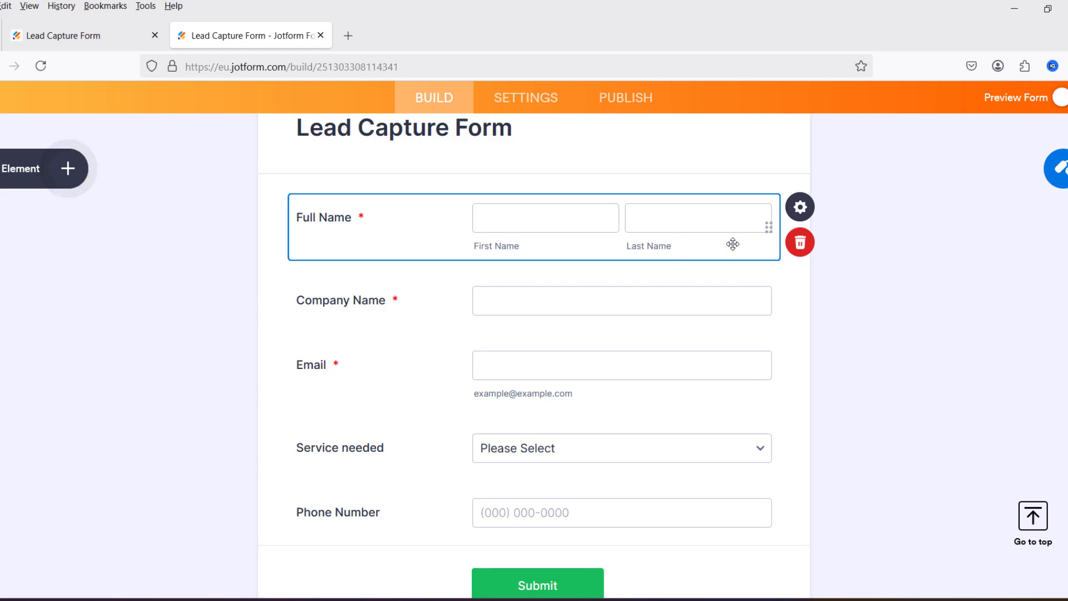
{"action": "left_click", "coordinate": [800, 207]}
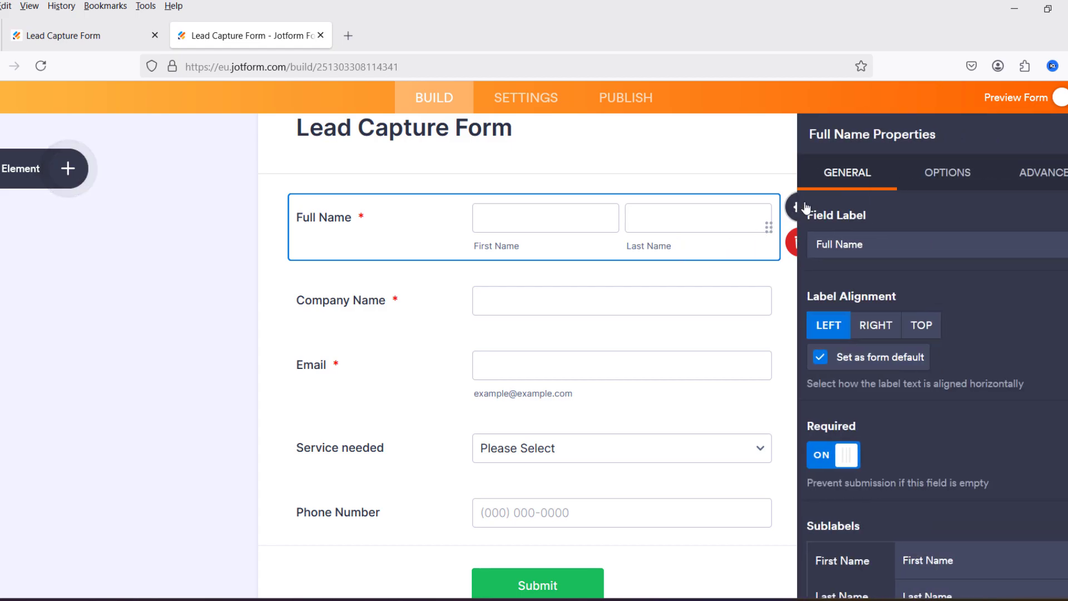
{"action": "scroll", "coordinate": [949, 314], "scroll_direction": "down", "scroll_amount": 3}
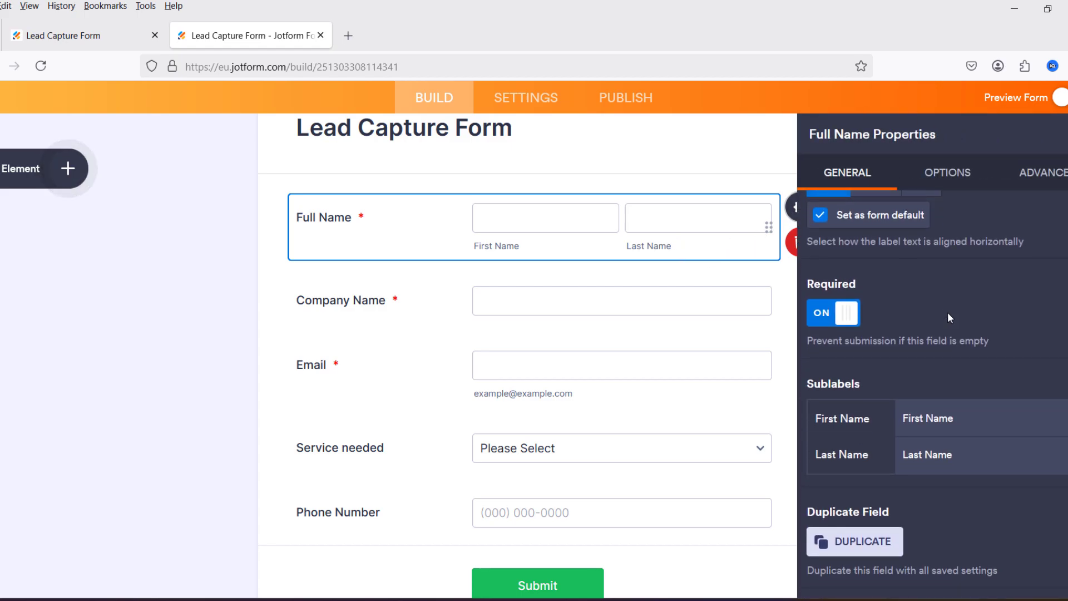
{"action": "left_click", "coordinate": [152, 331]}
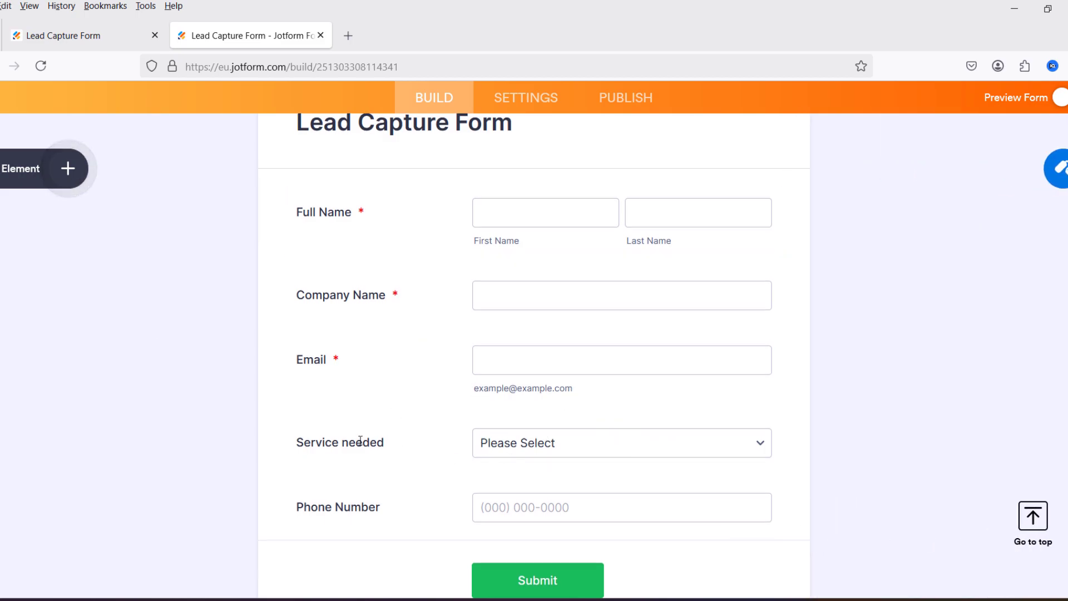
Step: Browse the form elements list and review the Service needed dropdown's option list
{"action": "left_click", "coordinate": [688, 454]}
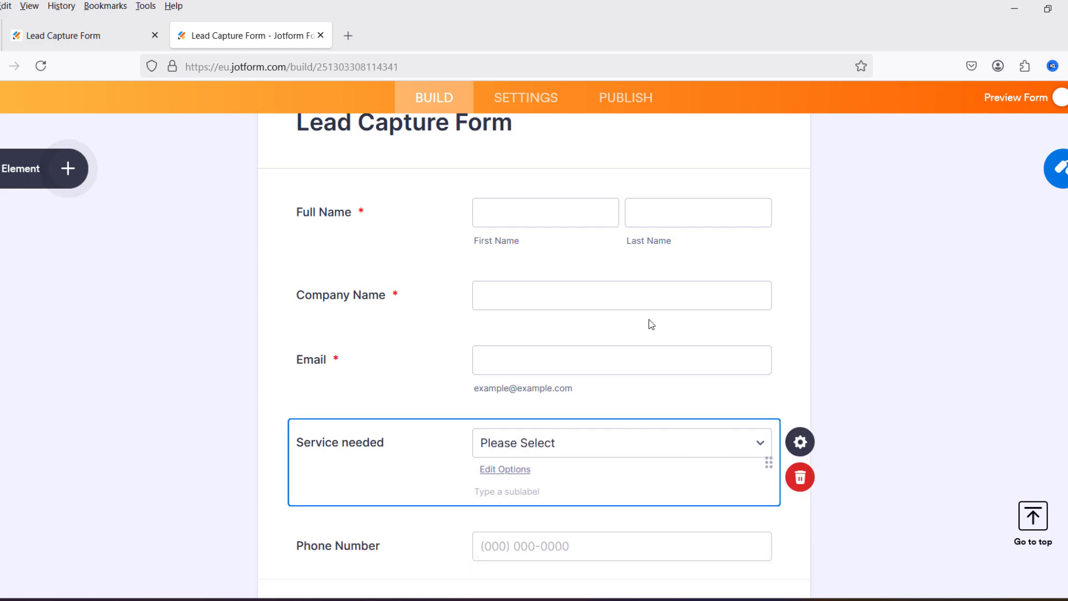
{"action": "left_click", "coordinate": [17, 174]}
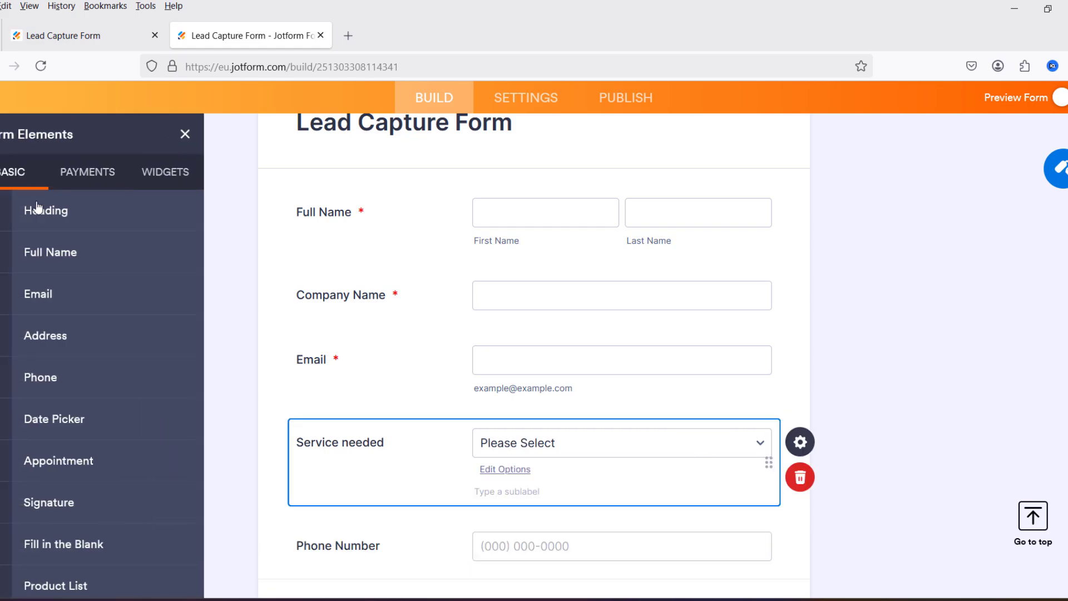
{"action": "scroll", "coordinate": [67, 295], "scroll_direction": "down", "scroll_amount": 3}
{"action": "scroll", "coordinate": [72, 311], "scroll_direction": "down", "scroll_amount": 5}
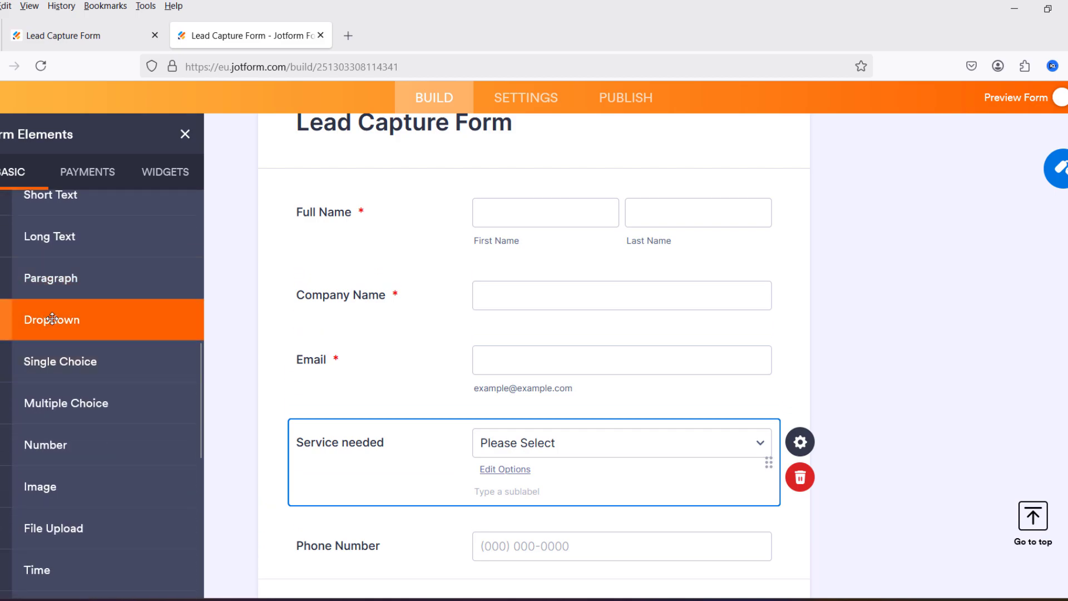
{"action": "left_click", "coordinate": [383, 384]}
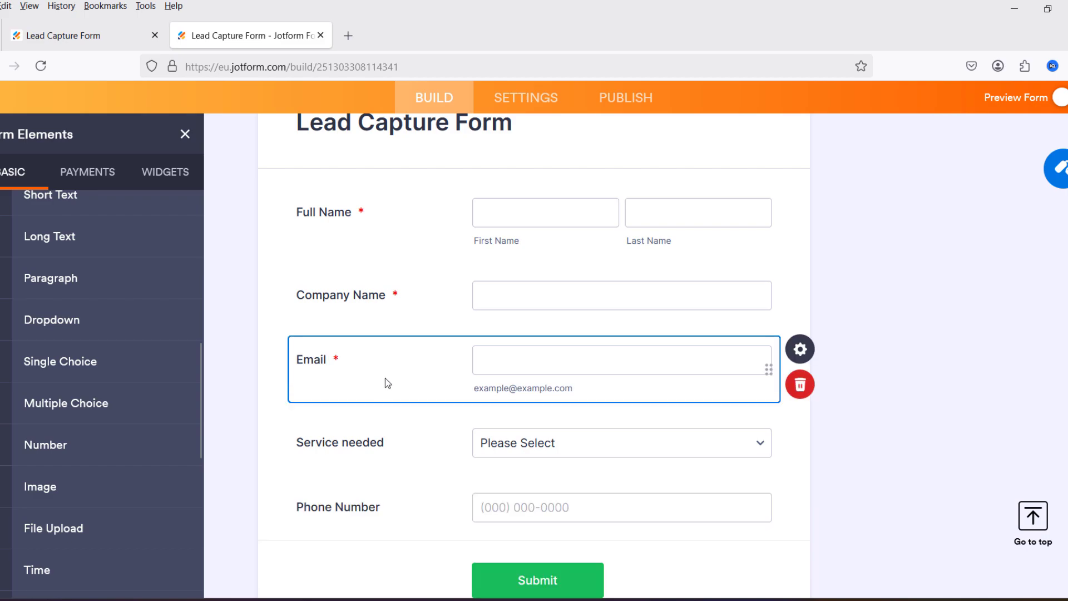
{"action": "left_click", "coordinate": [654, 450]}
{"action": "left_click", "coordinate": [504, 469]}
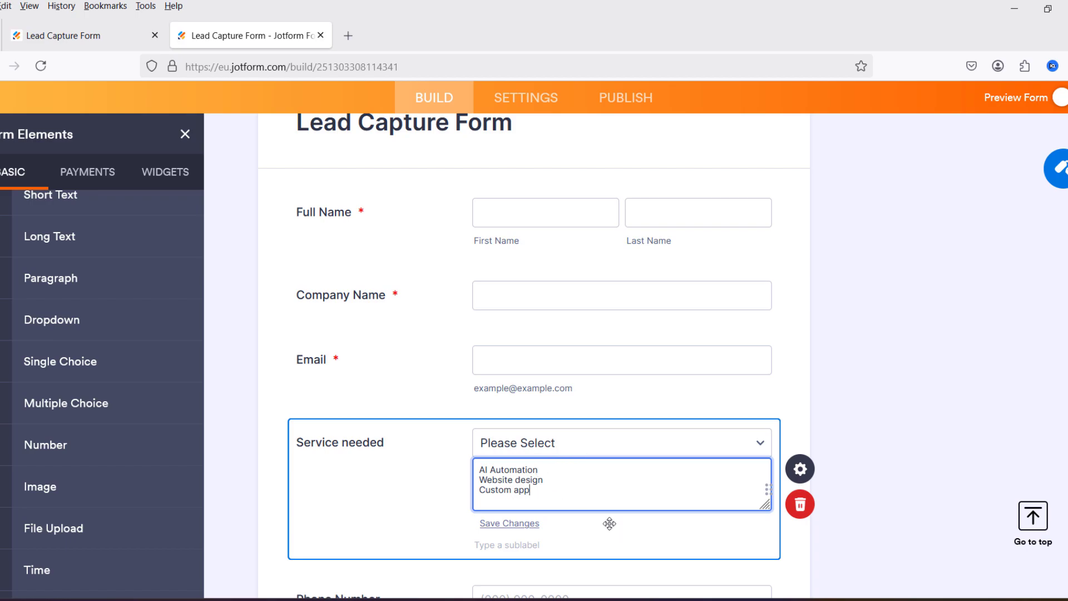
{"action": "left_click", "coordinate": [829, 349]}
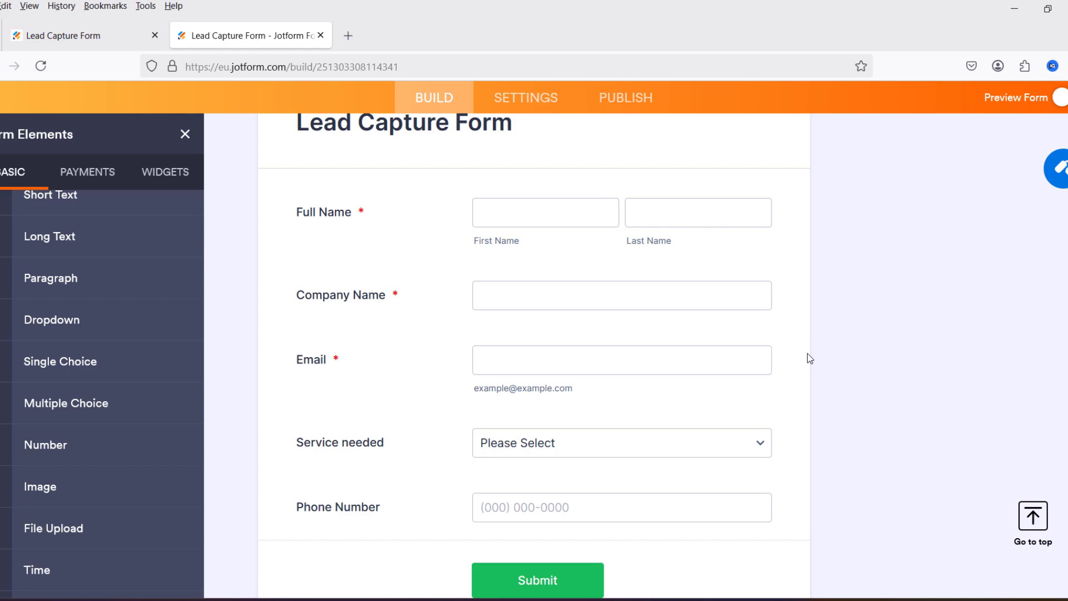
{"action": "scroll", "coordinate": [807, 354], "scroll_direction": "down", "scroll_amount": 2}
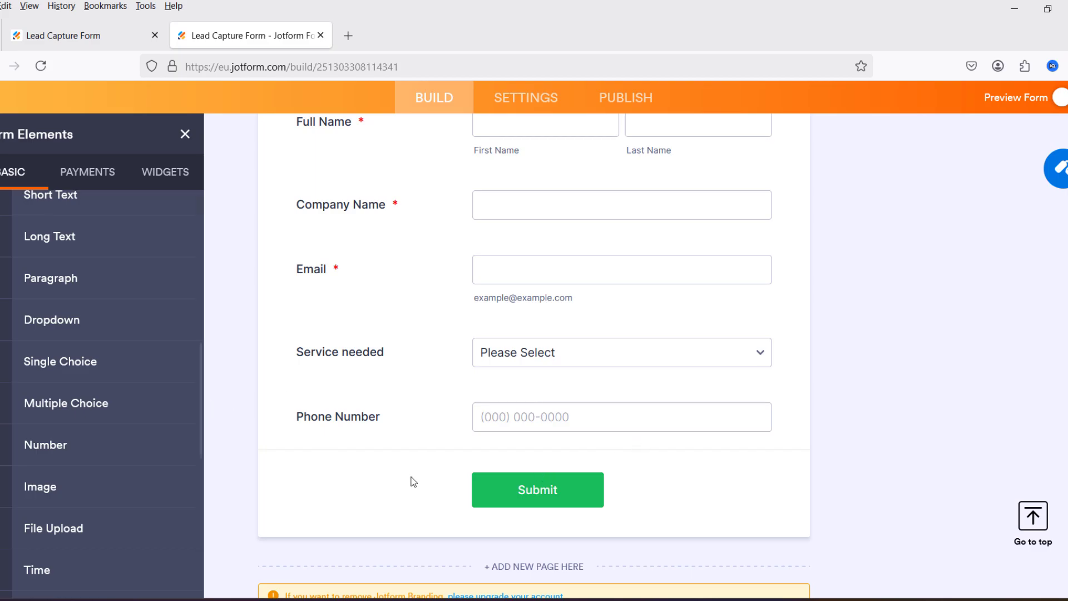
Step: Review the form's existing Webhooks integration, then bring up the Publish page's direct share link
{"action": "left_click", "coordinate": [536, 100]}
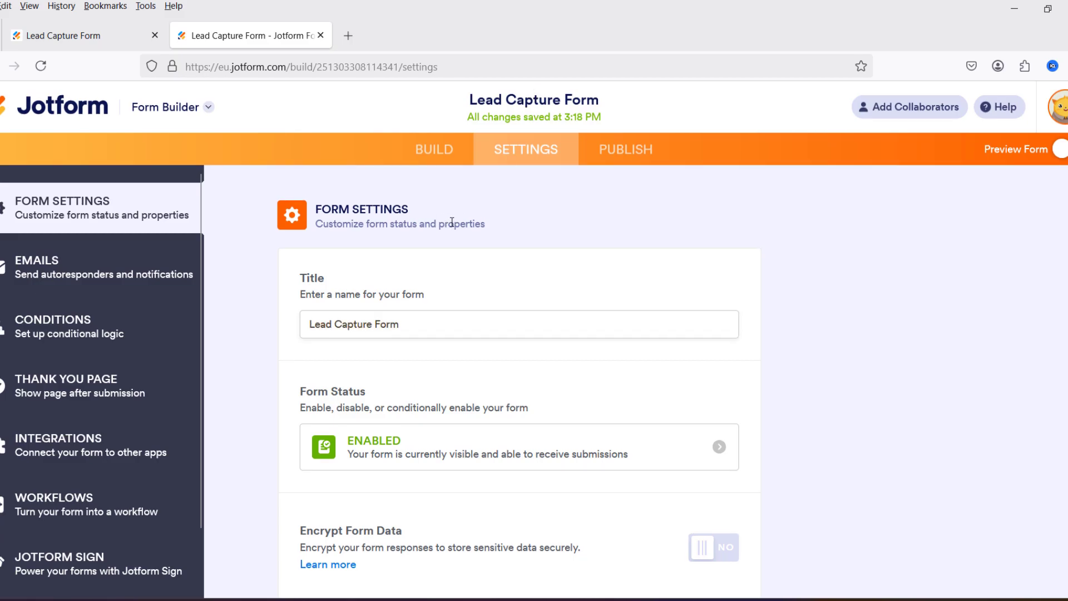
{"action": "scroll", "coordinate": [89, 394], "scroll_direction": "down", "scroll_amount": 1}
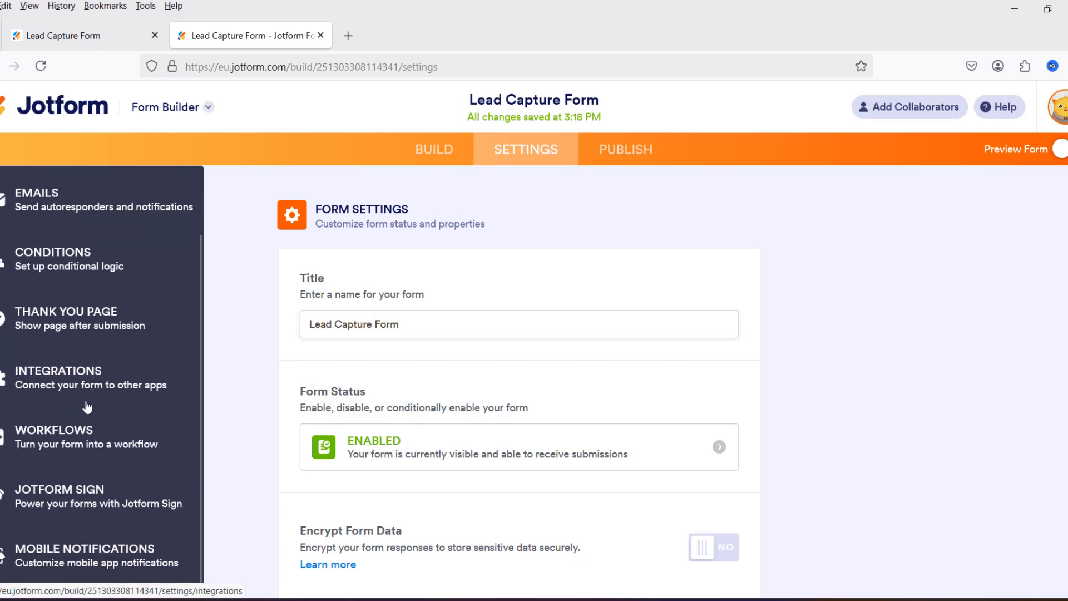
{"action": "left_click", "coordinate": [72, 379]}
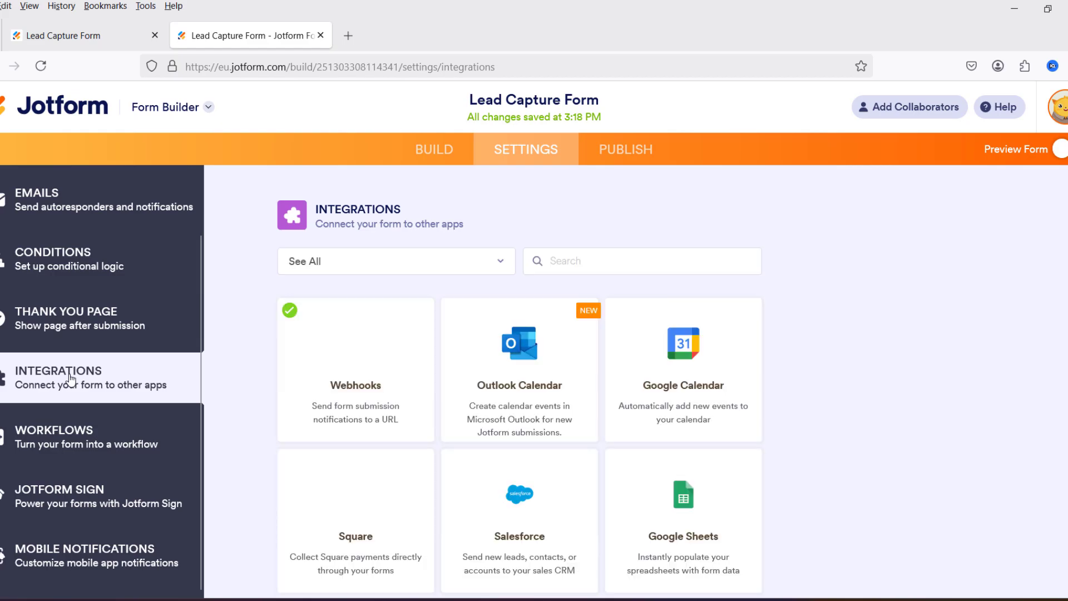
{"action": "left_click", "coordinate": [355, 367]}
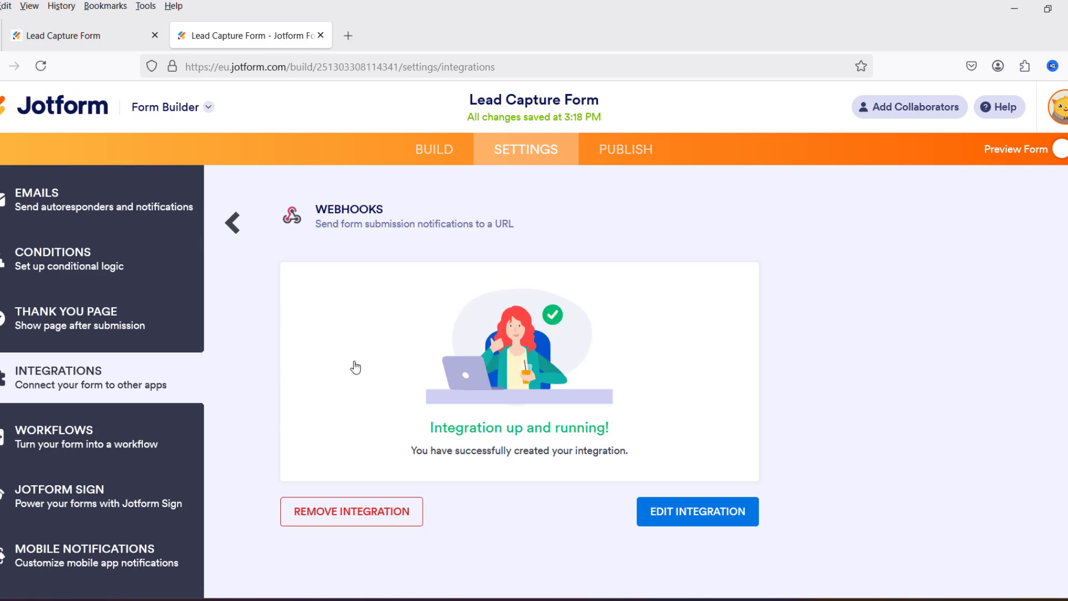
{"action": "left_click", "coordinate": [712, 526]}
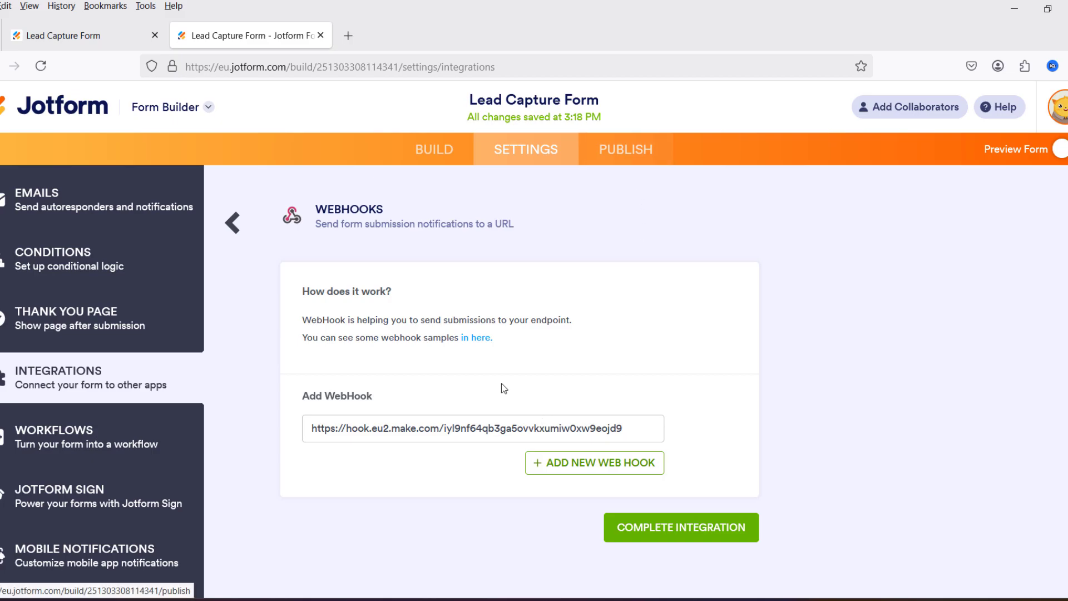
{"action": "left_click", "coordinate": [626, 150]}
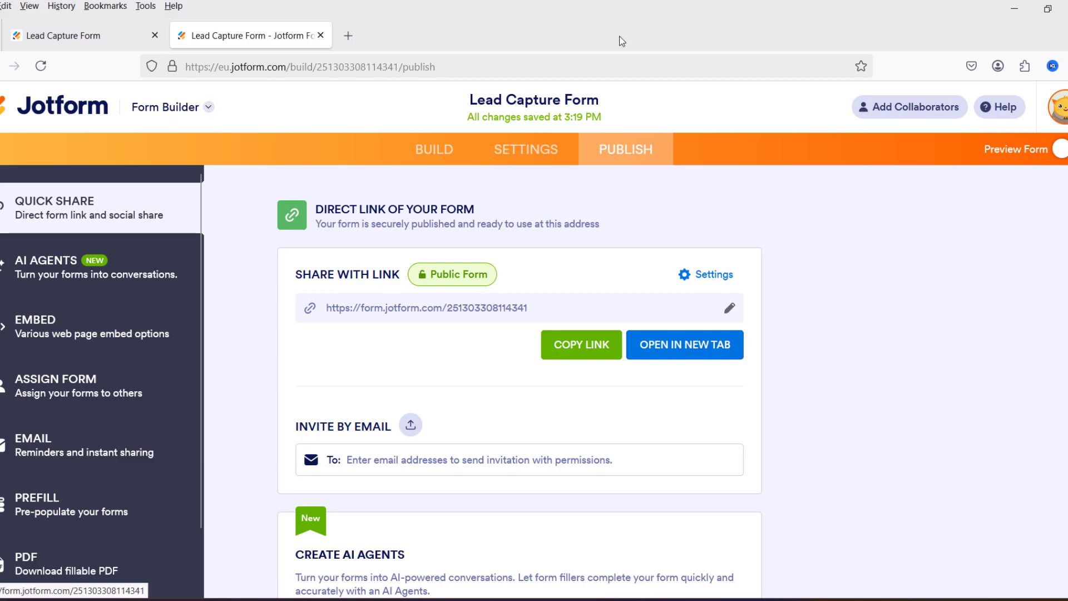
Step: Create a new Make scenario triggered by a Webhooks Custom webhook
{"action": "left_click", "coordinate": [537, 151]}
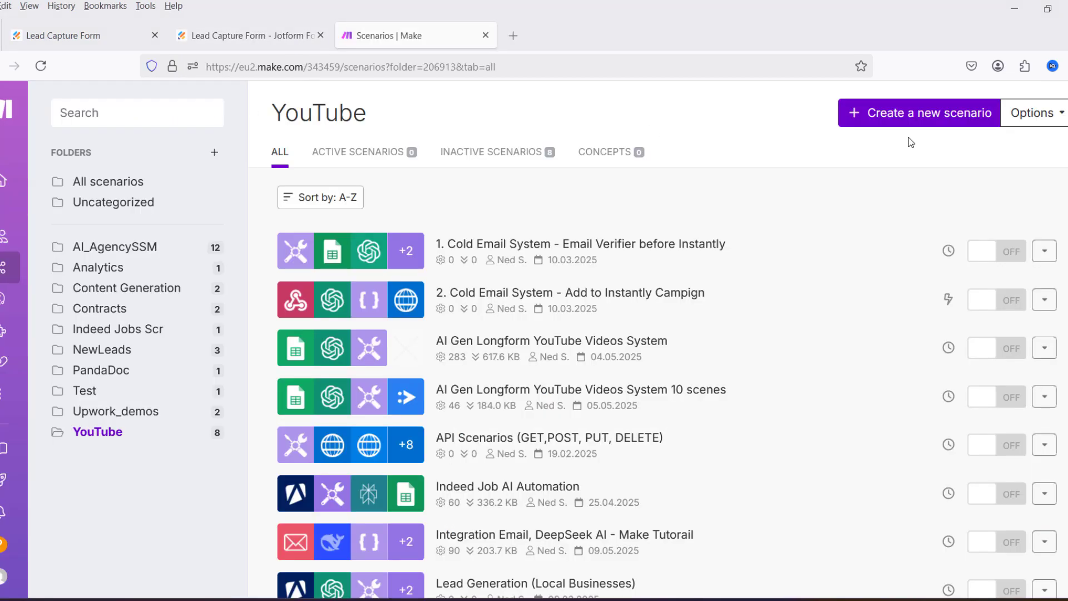
{"action": "left_click", "coordinate": [926, 114]}
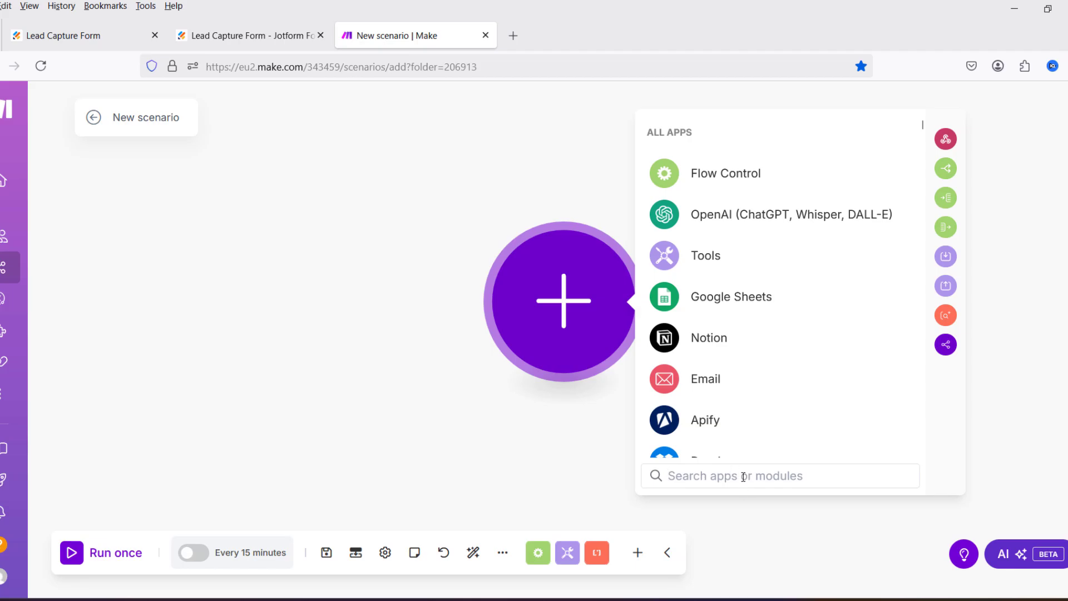
{"action": "type", "text": "webh"}
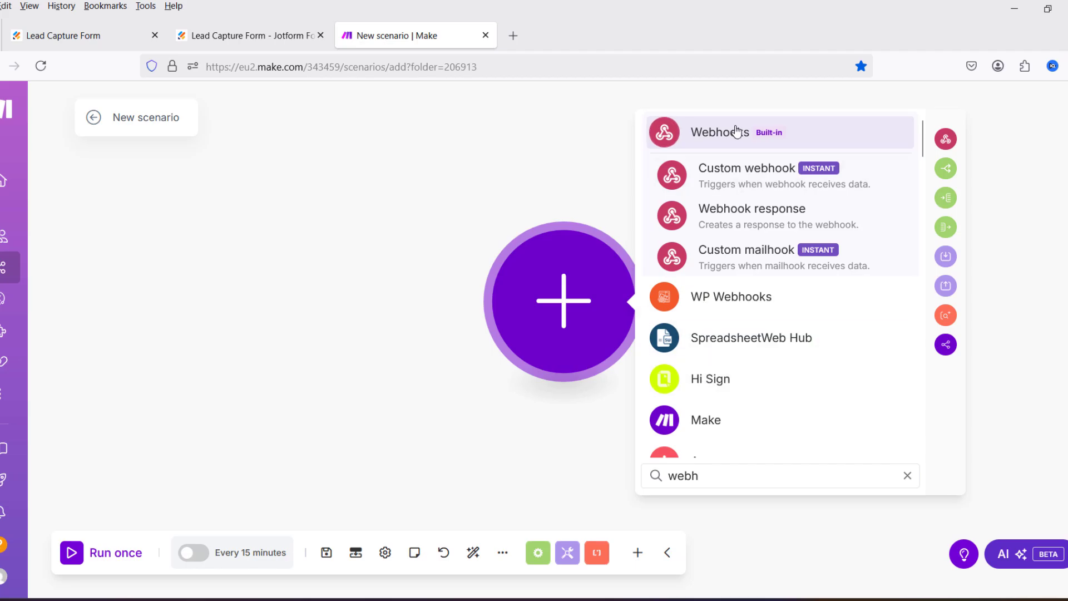
{"action": "left_click", "coordinate": [716, 143]}
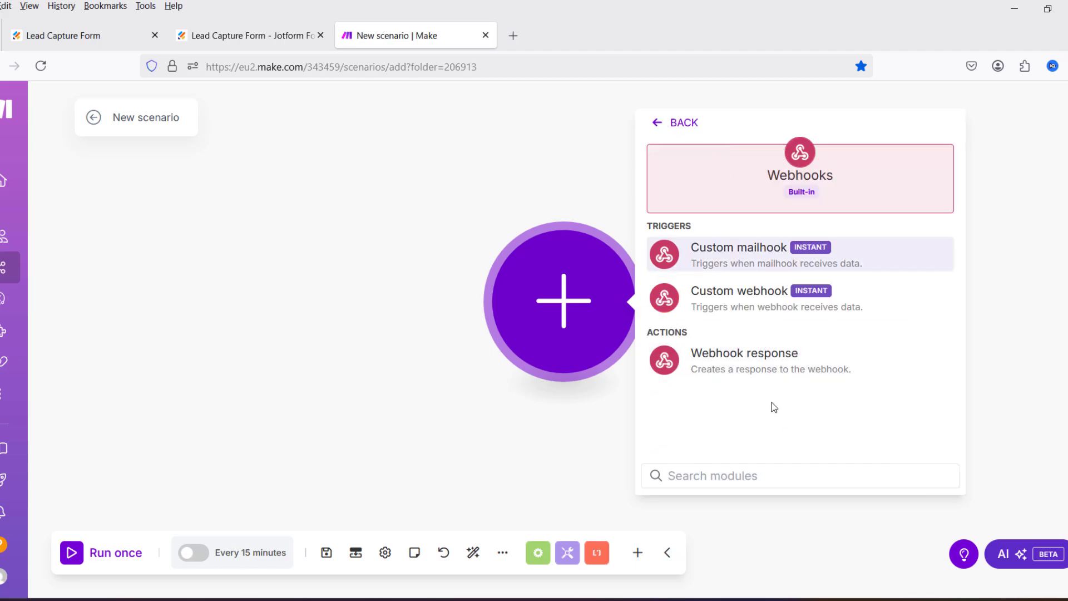
{"action": "left_click", "coordinate": [700, 305]}
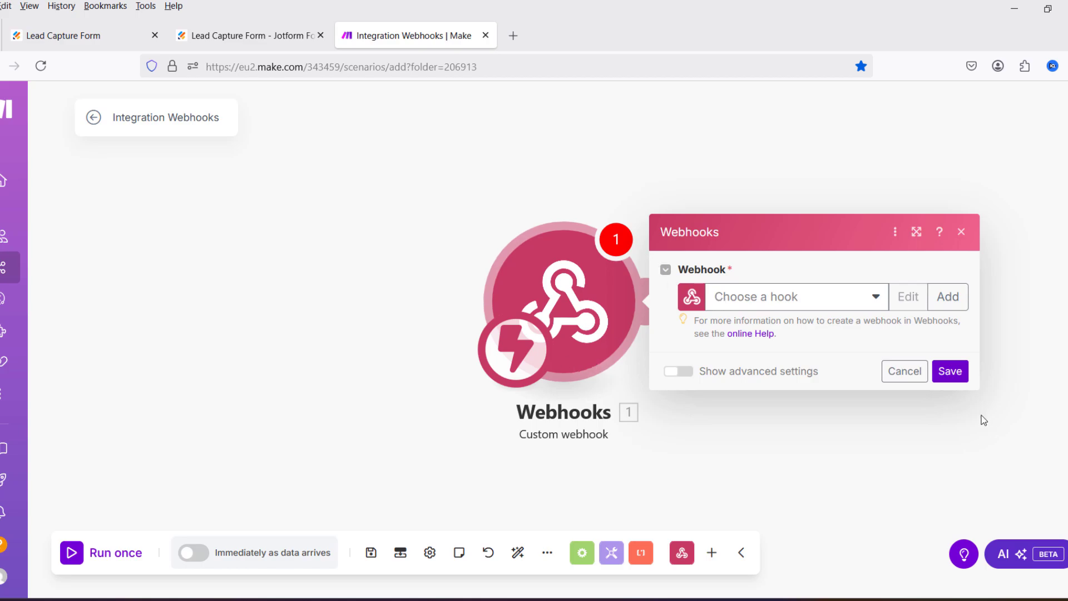
Step: Add a new hook named JotFormWebhookDemo, copy its address, and save the trigger
{"action": "left_click", "coordinate": [955, 304]}
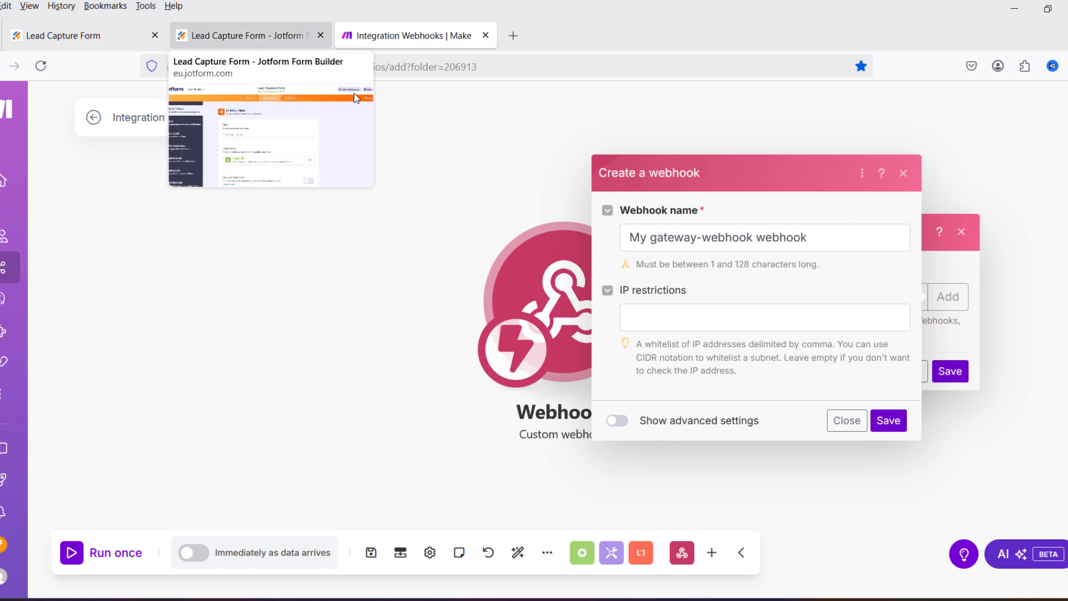
{"action": "key", "text": "ctrl+a"}
{"action": "type", "text": "JotF"}
{"action": "left_click", "coordinate": [685, 238]}
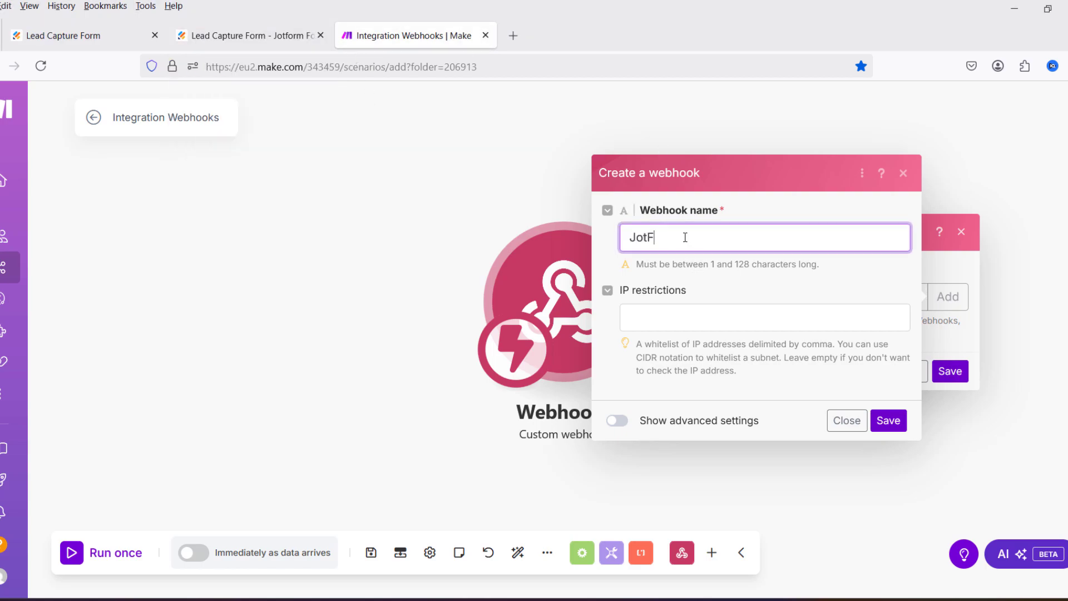
{"action": "type", "text": "ormWebhookDemo"}
{"action": "left_click", "coordinate": [894, 424]}
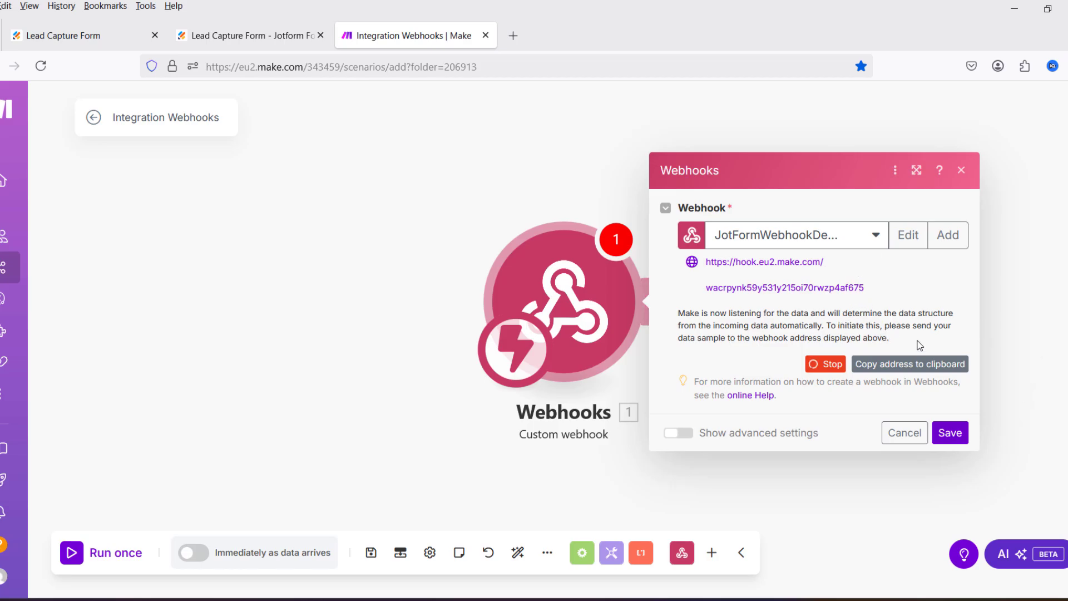
{"action": "left_click", "coordinate": [913, 370]}
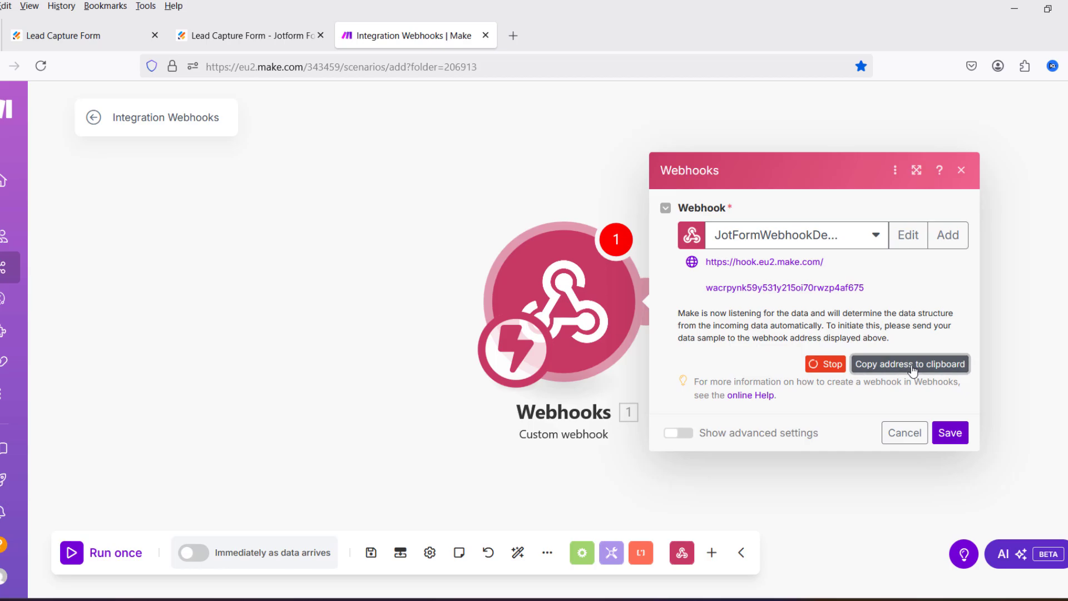
{"action": "left_click", "coordinate": [952, 433]}
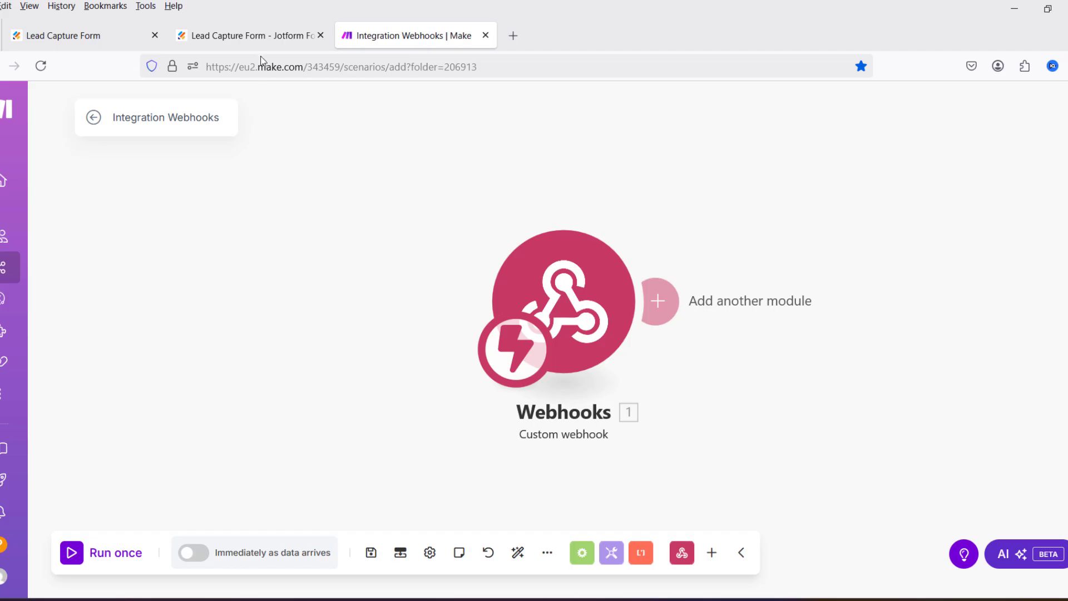
Step: Replace the form's Webhooks integration URL with the copied Make hook address and complete it
{"action": "left_click", "coordinate": [269, 34]}
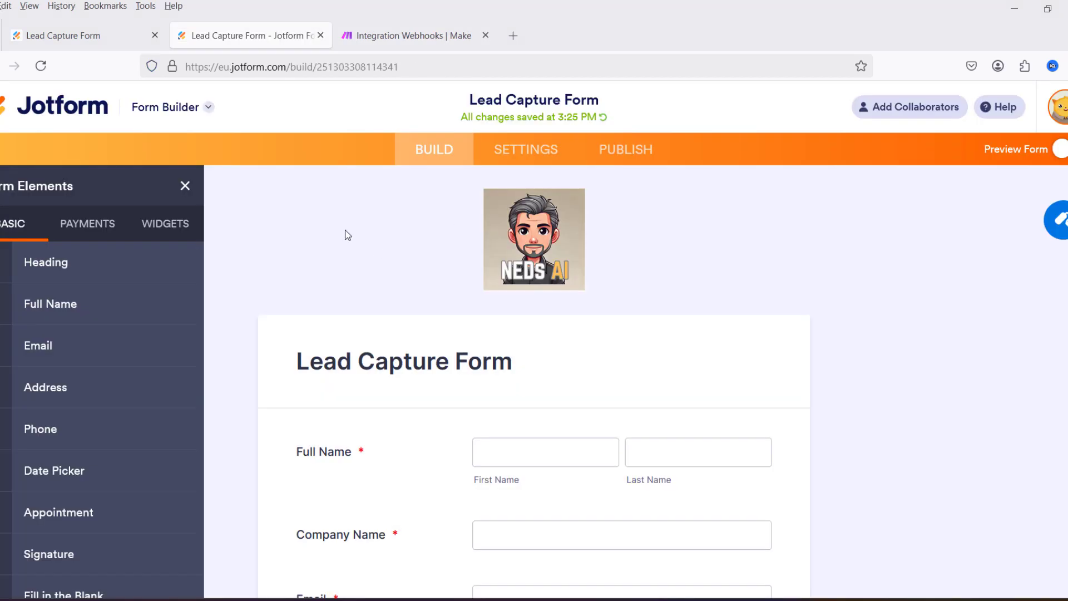
{"action": "left_click", "coordinate": [537, 162]}
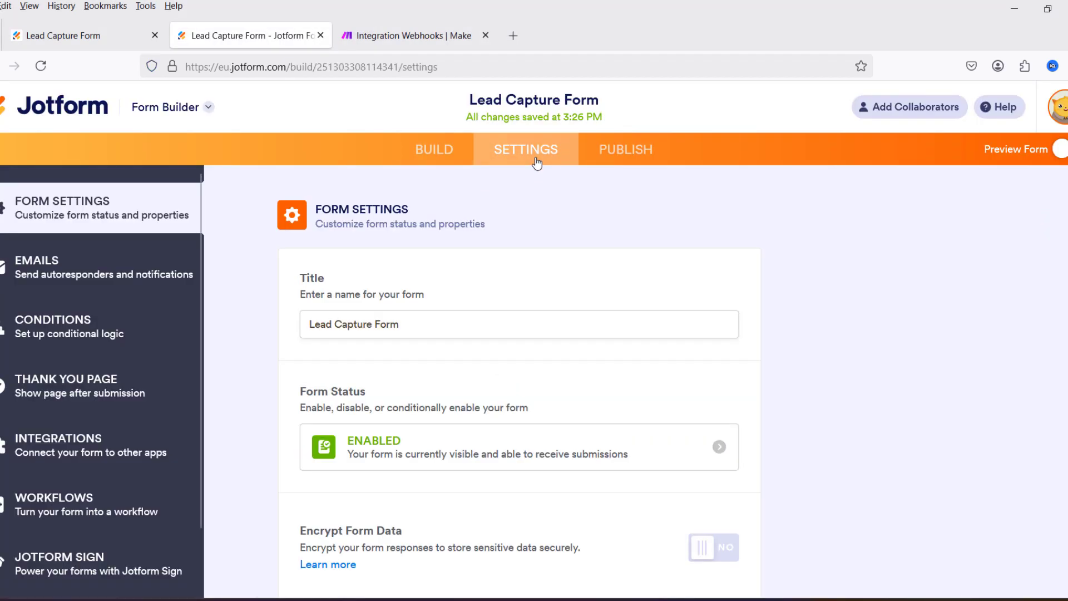
{"action": "left_click", "coordinate": [48, 452]}
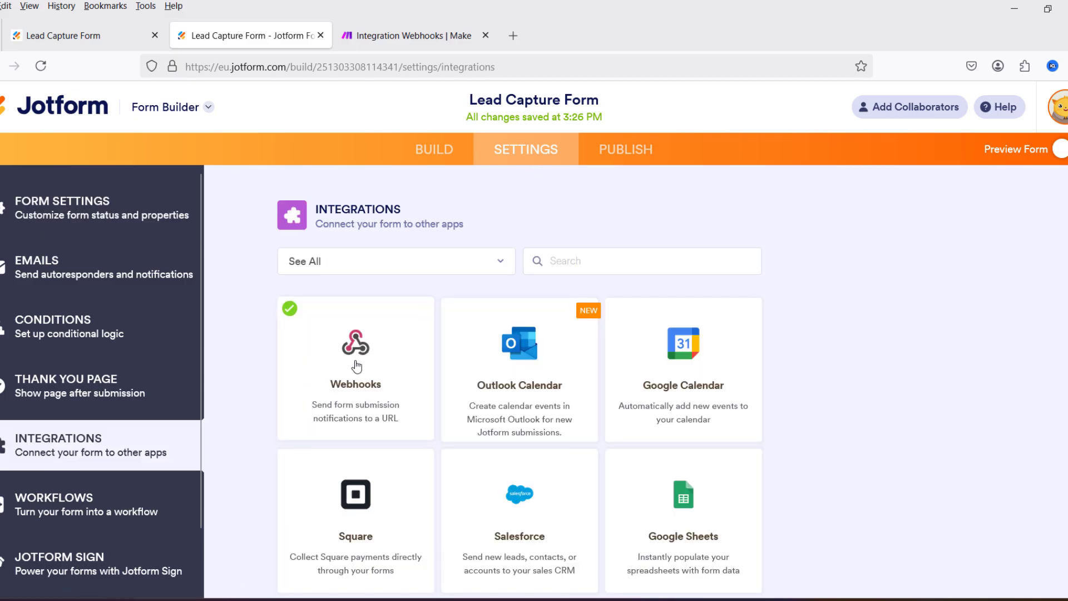
{"action": "left_click", "coordinate": [356, 366]}
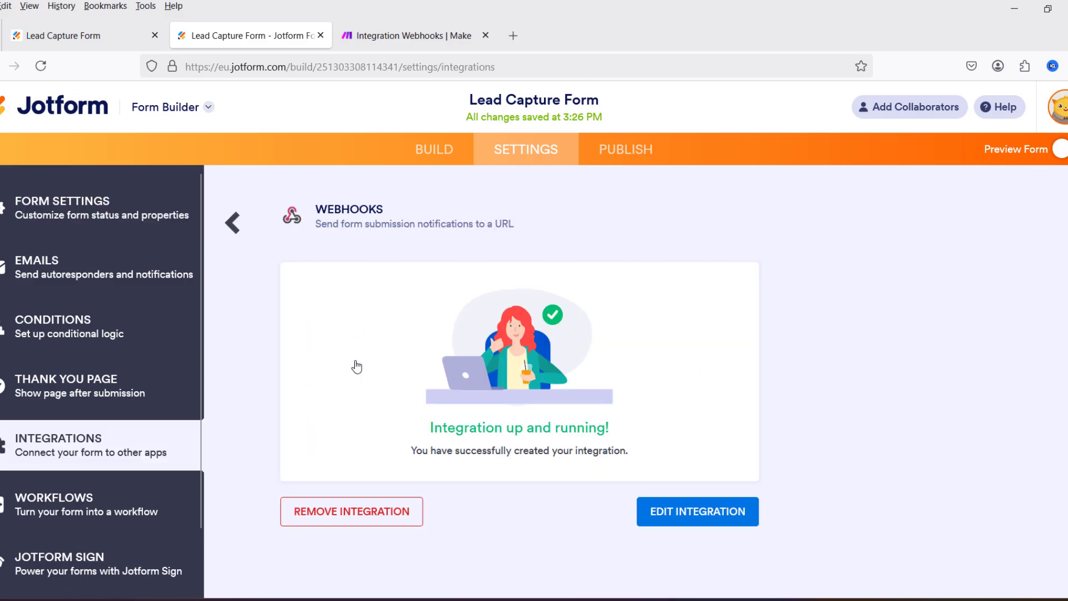
{"action": "left_click", "coordinate": [696, 515]}
{"action": "triple_click", "coordinate": [626, 428]}
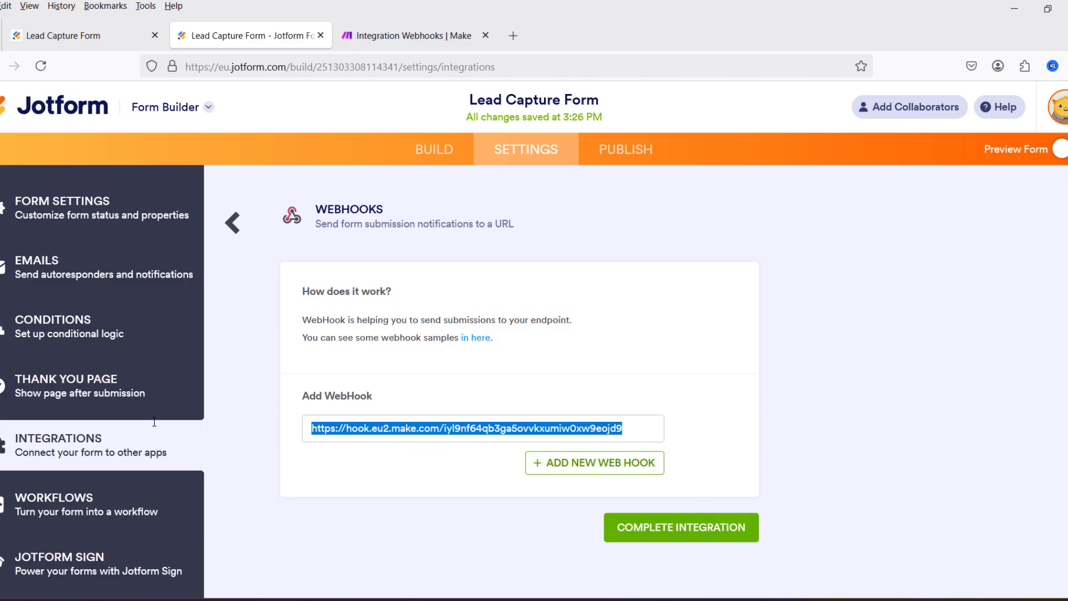
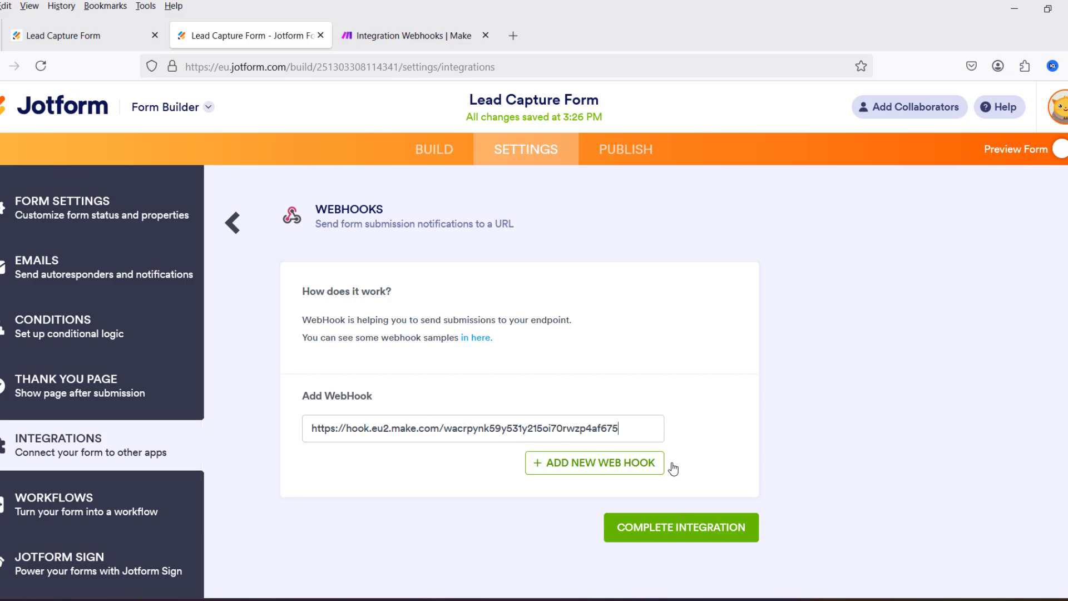
{"action": "left_click", "coordinate": [717, 533]}
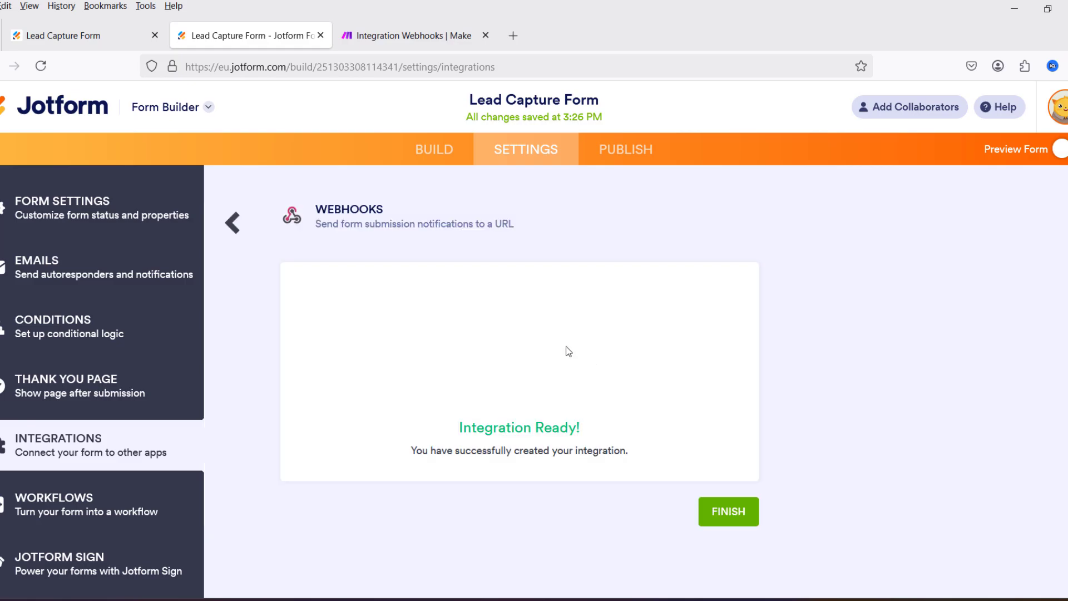
{"action": "left_click", "coordinate": [743, 514]}
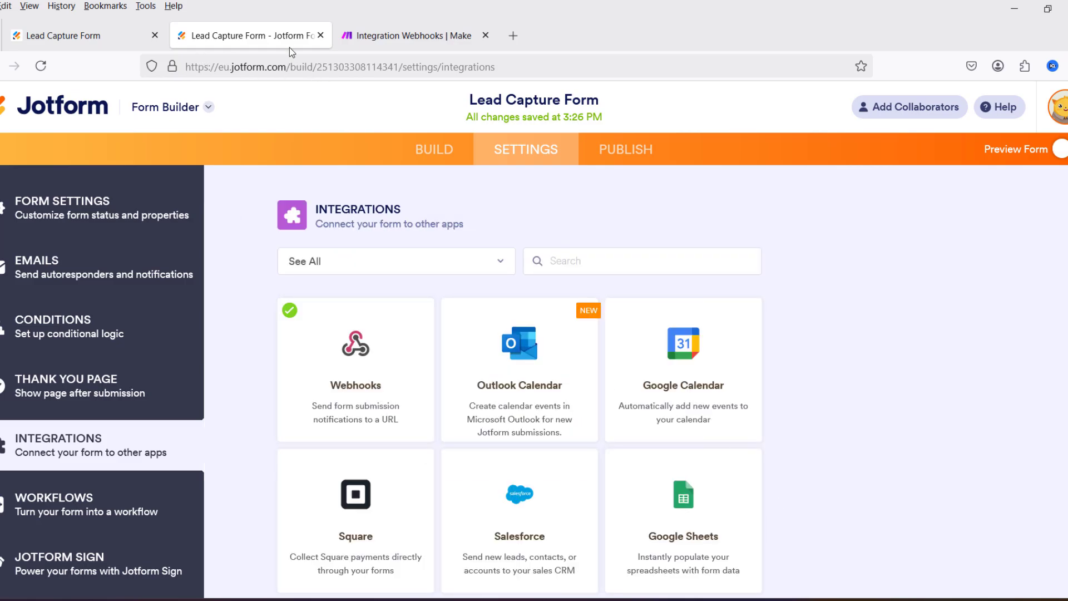
{"action": "left_click", "coordinate": [633, 157]}
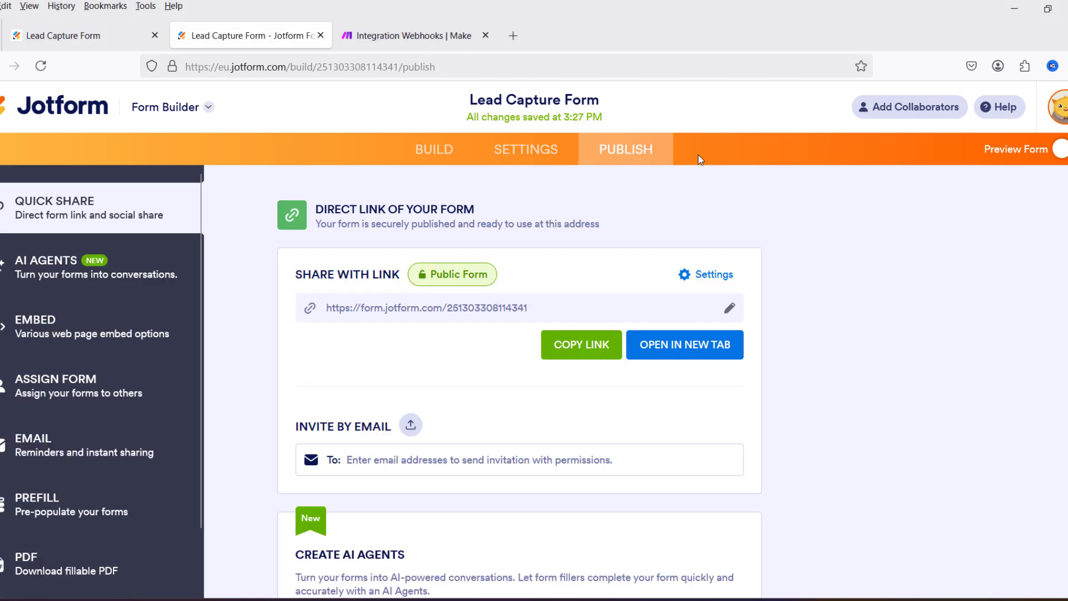
Step: Open the live Lead Capture Form in a new tab and submit the filled-in test lead
{"action": "left_click", "coordinate": [683, 351]}
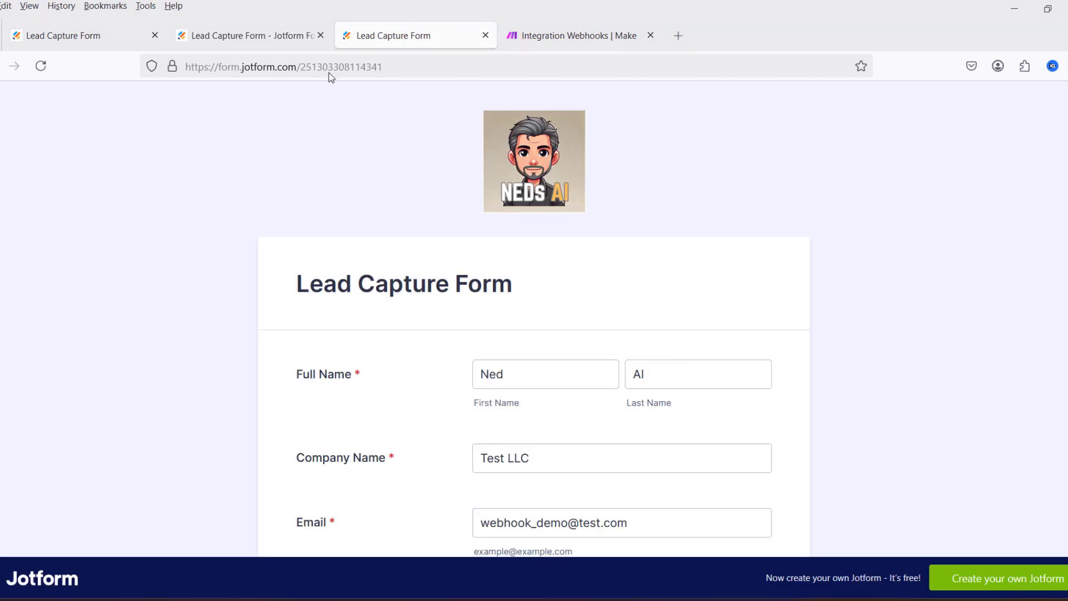
{"action": "scroll", "coordinate": [746, 145], "scroll_direction": "down", "scroll_amount": 5}
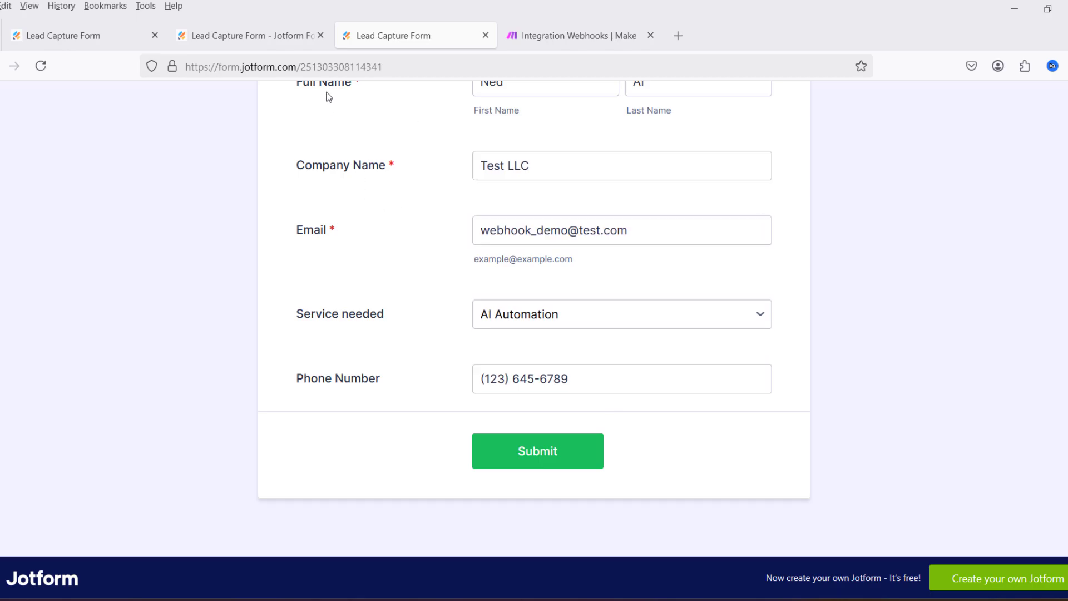
{"action": "key", "text": "ctrl+Tab"}
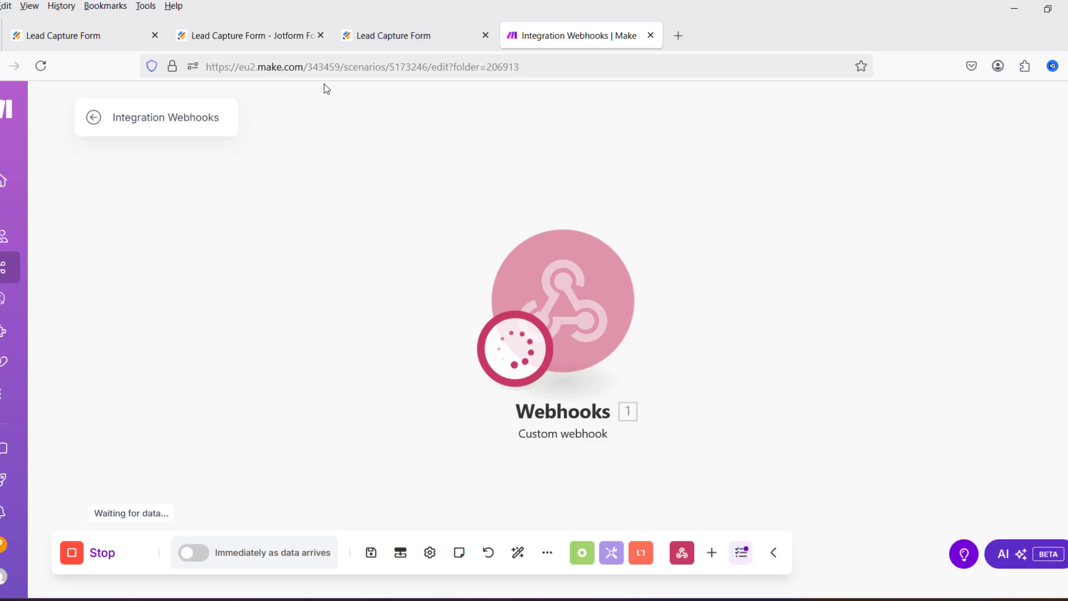
{"action": "left_click", "coordinate": [362, 35]}
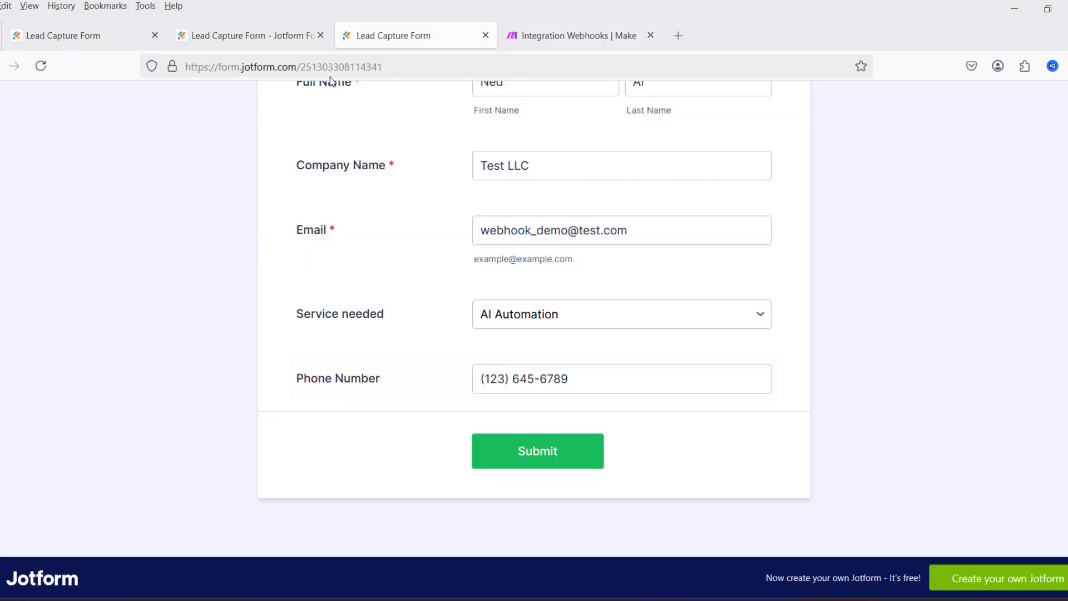
{"action": "left_click", "coordinate": [549, 457]}
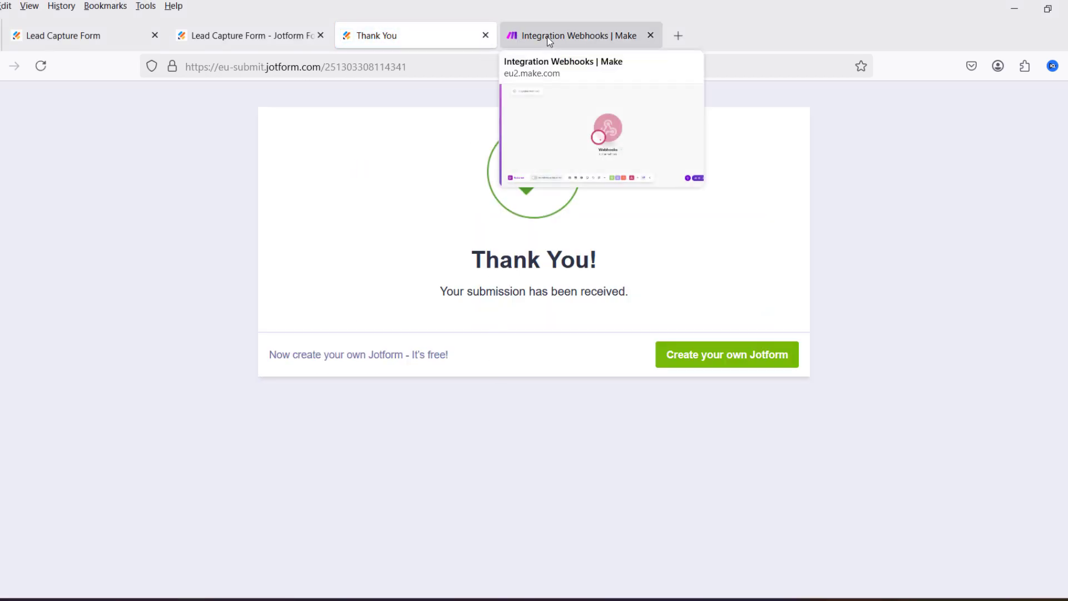
Step: Review the test submission data the Webhooks trigger received, then close its output panel
{"action": "left_click", "coordinate": [550, 42]}
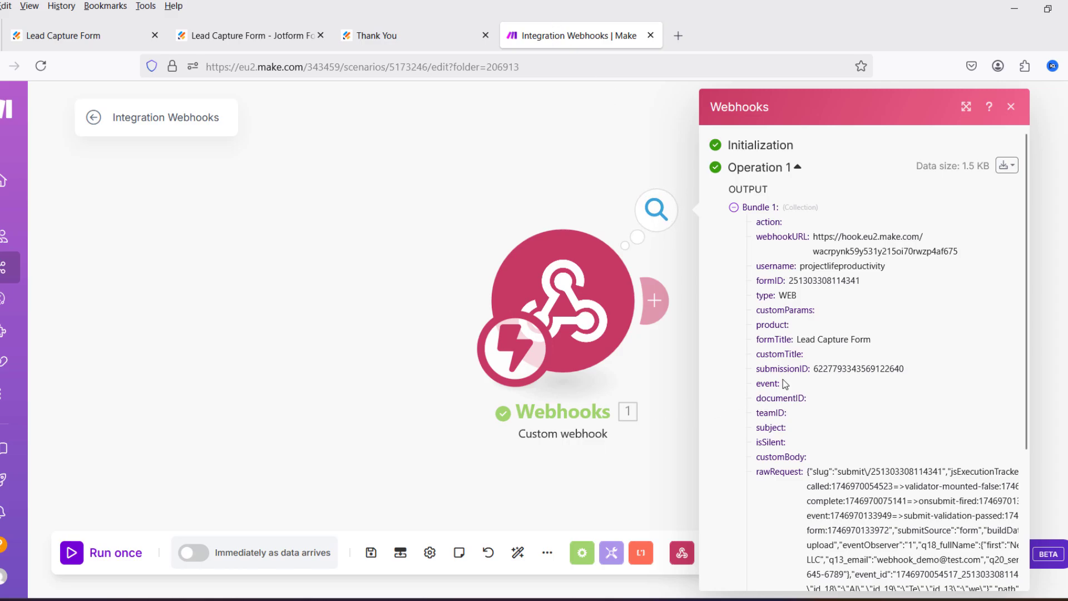
{"action": "scroll", "coordinate": [891, 306], "scroll_direction": "down", "scroll_amount": 3}
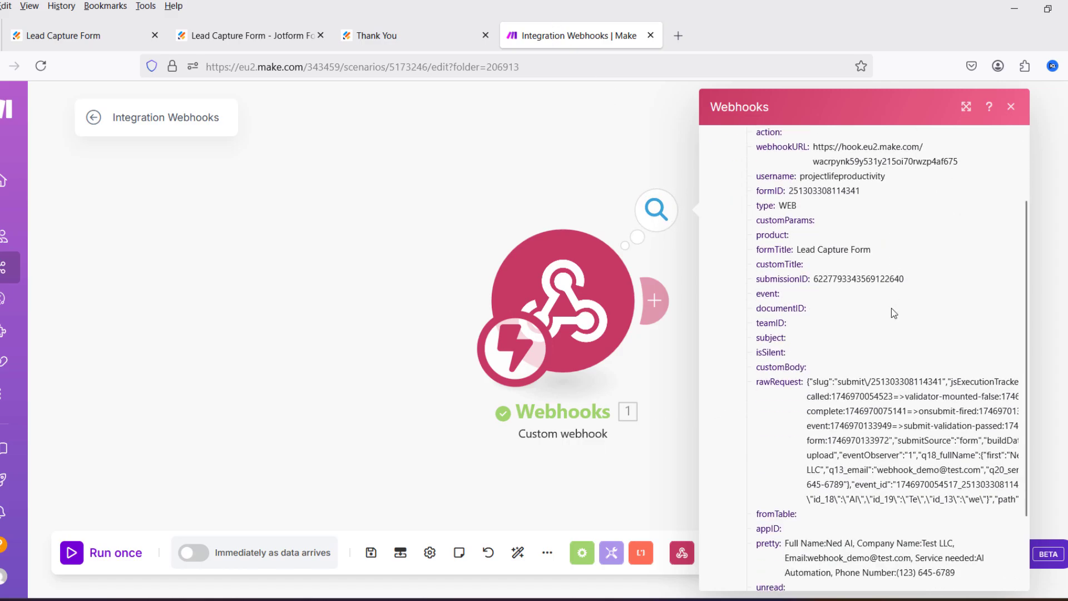
{"action": "scroll", "coordinate": [901, 349], "scroll_direction": "up", "scroll_amount": 3}
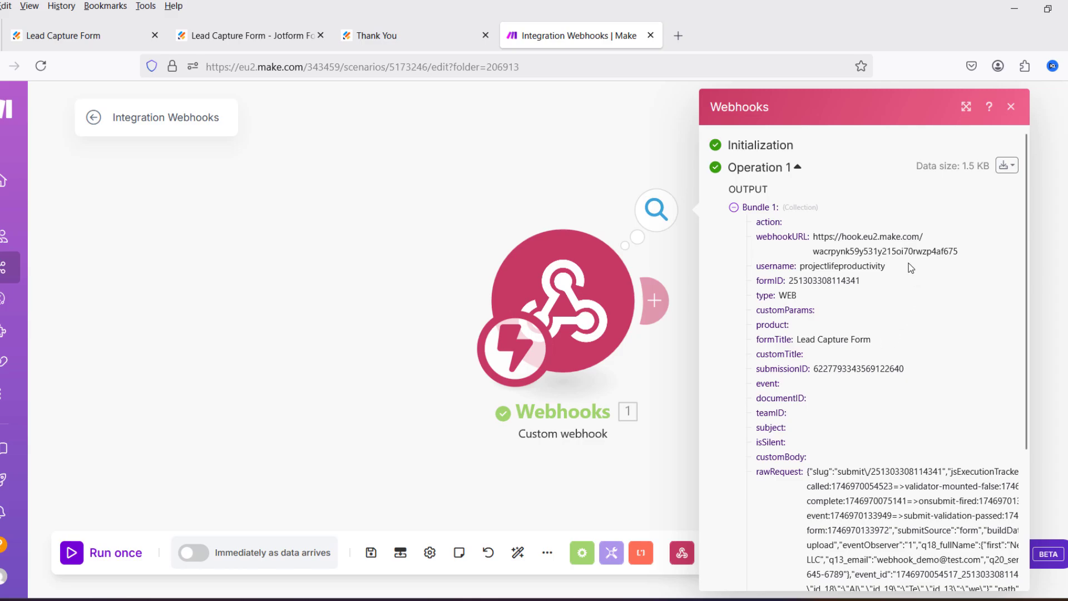
{"action": "left_click", "coordinate": [1011, 106]}
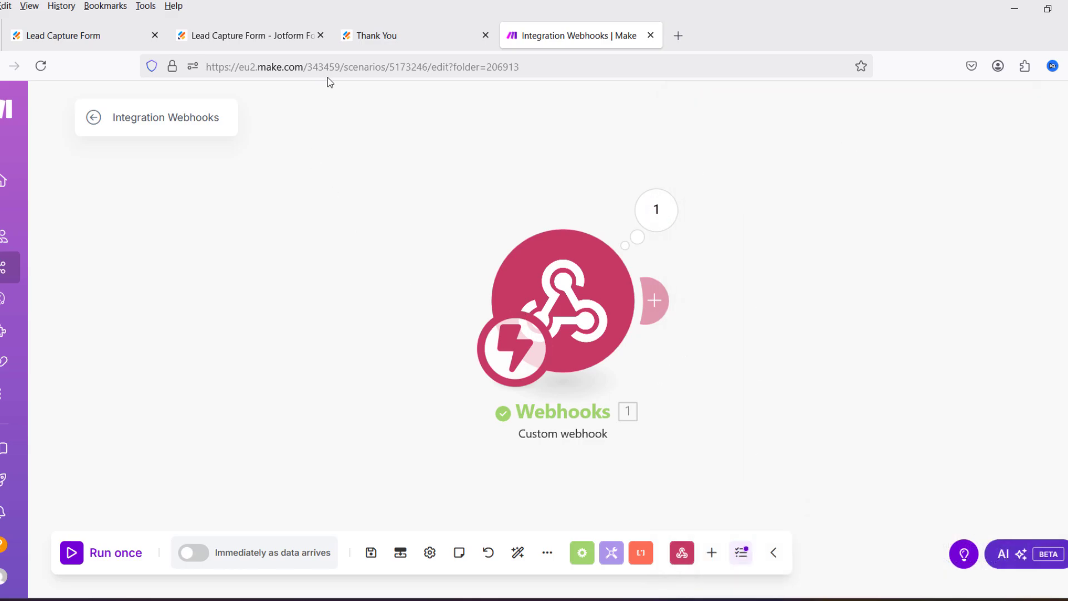
Step: Add a Parse JSON module after the Webhooks trigger
{"action": "left_click", "coordinate": [657, 301]}
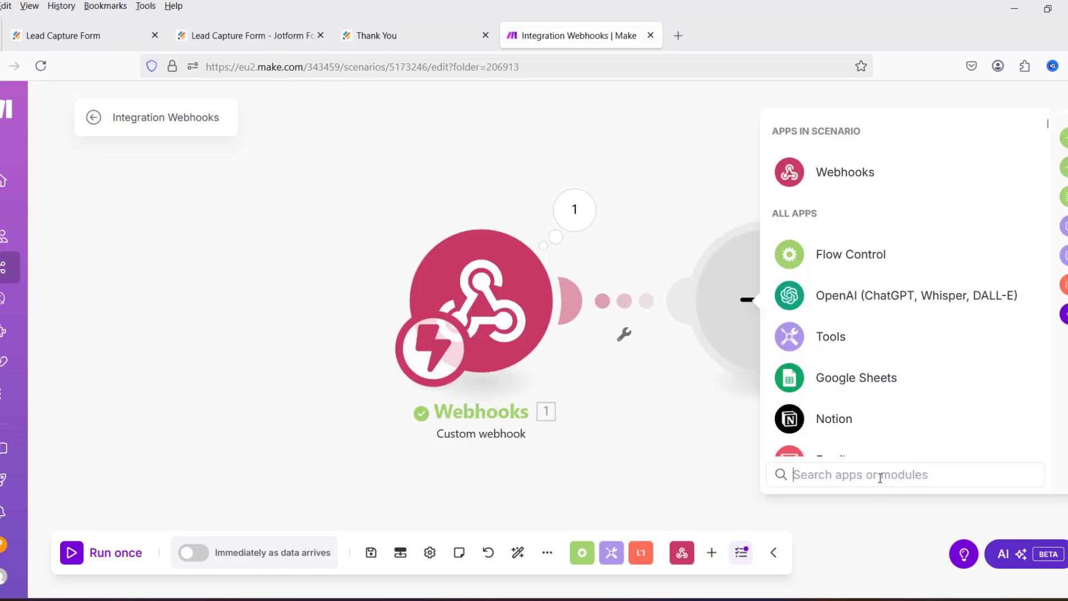
{"action": "type", "text": "parse"}
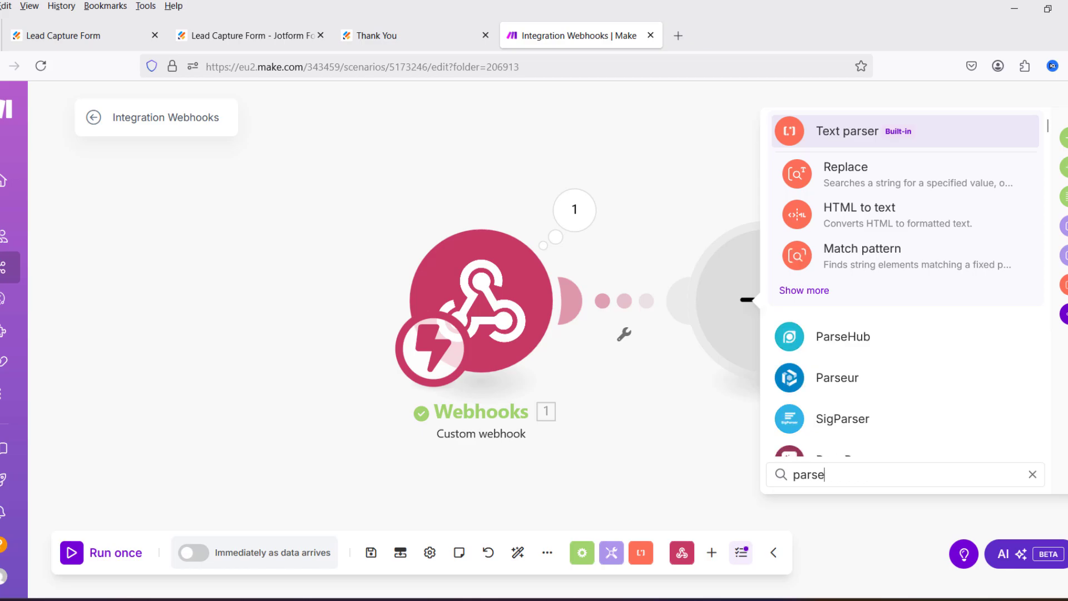
{"action": "type", "text": "j"}
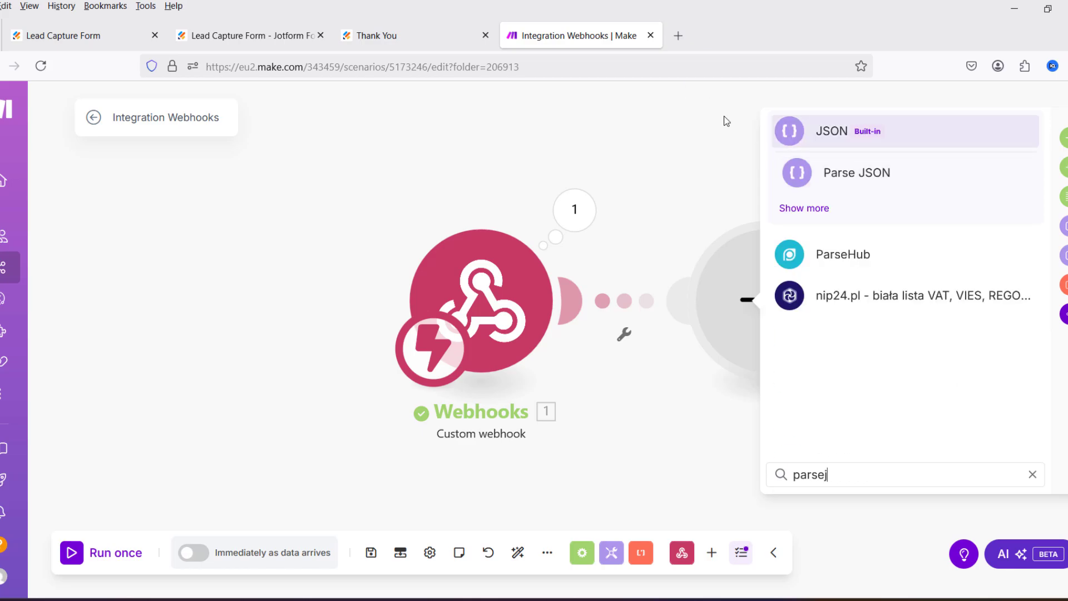
{"action": "left_click", "coordinate": [804, 176]}
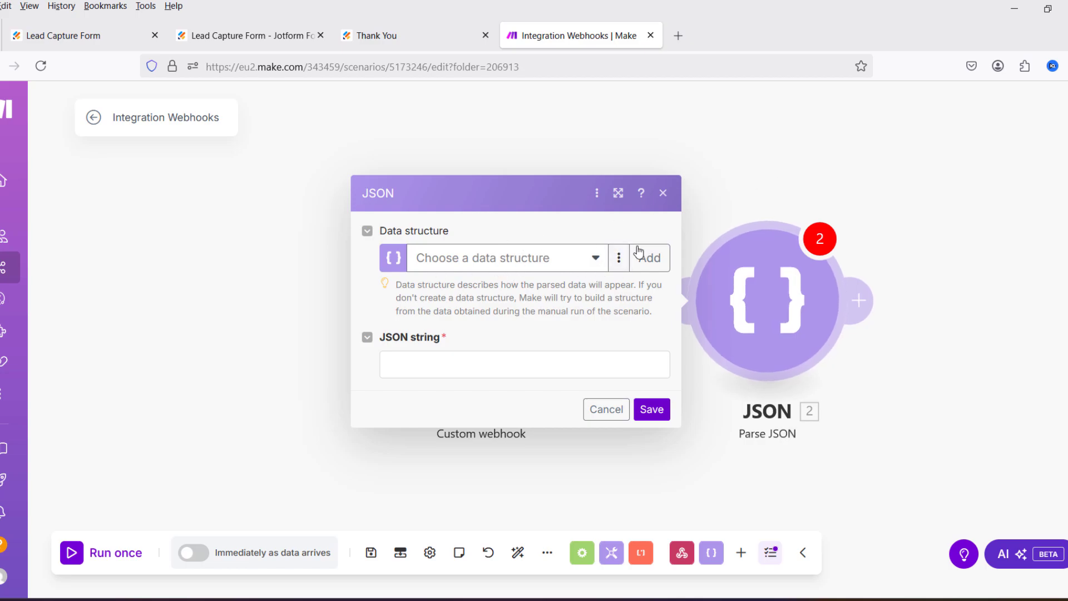
{"action": "left_click", "coordinate": [664, 195]}
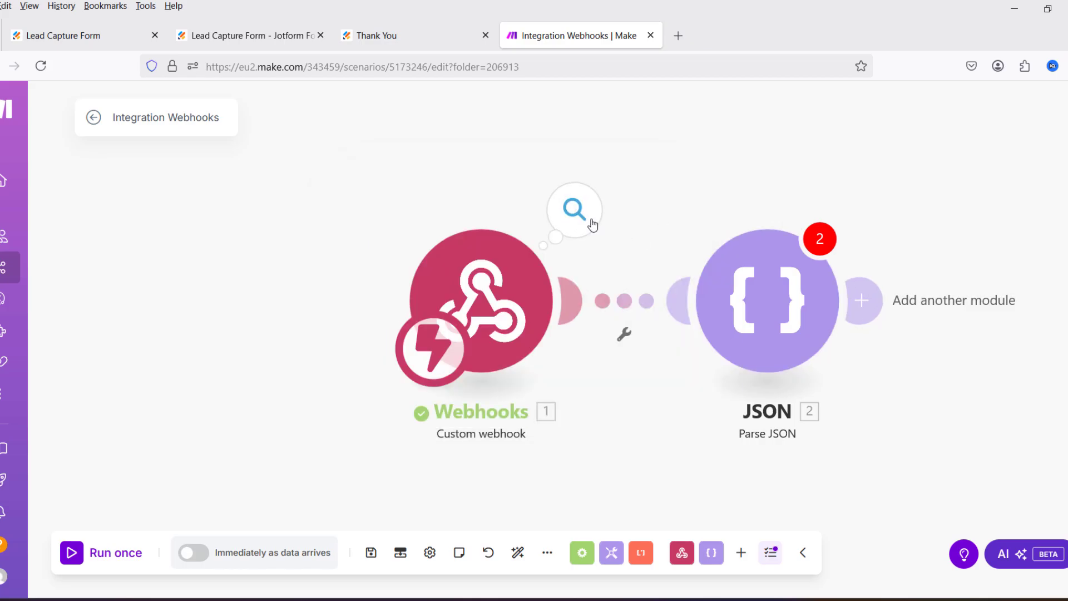
Step: Copy the webhook's raw output bundle JSON to the clipboard
{"action": "left_click", "coordinate": [579, 214]}
{"action": "scroll", "coordinate": [793, 313], "scroll_direction": "down", "scroll_amount": 4}
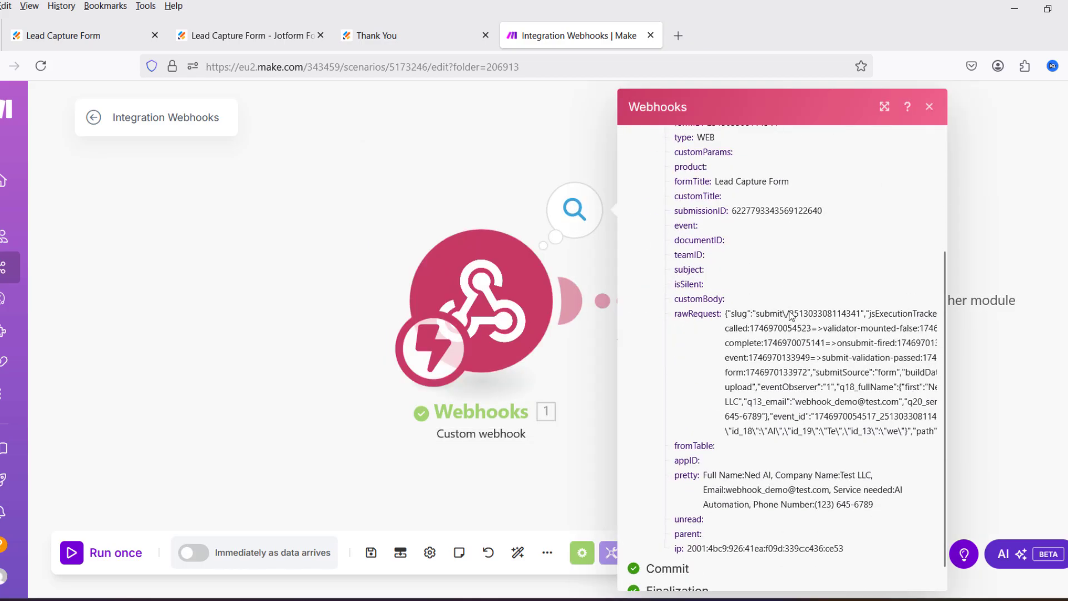
{"action": "scroll", "coordinate": [793, 312], "scroll_direction": "up", "scroll_amount": 4}
{"action": "left_click", "coordinate": [935, 170]}
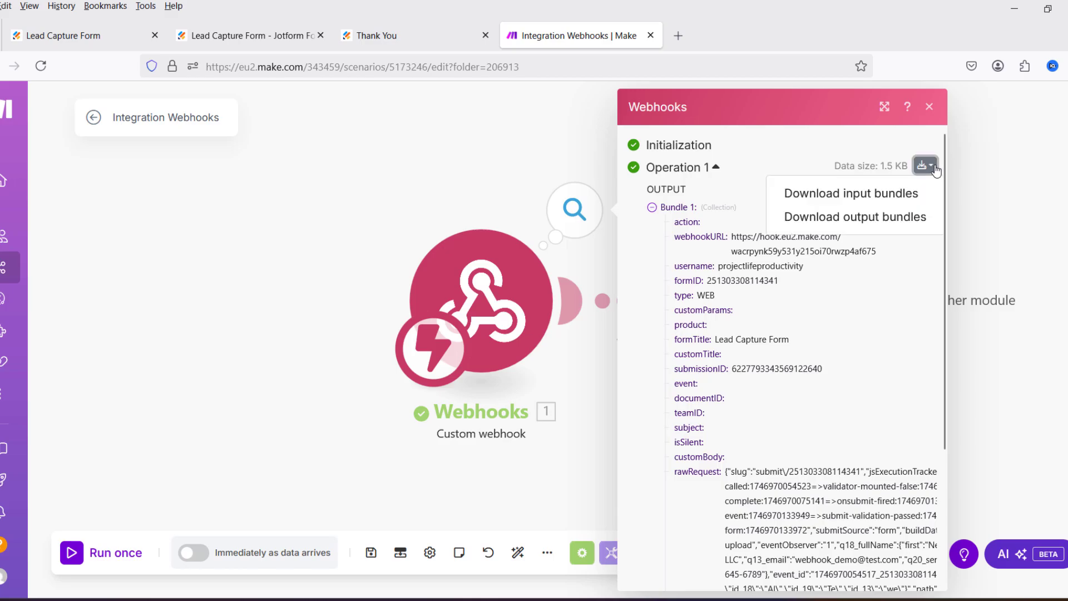
{"action": "left_click", "coordinate": [861, 218]}
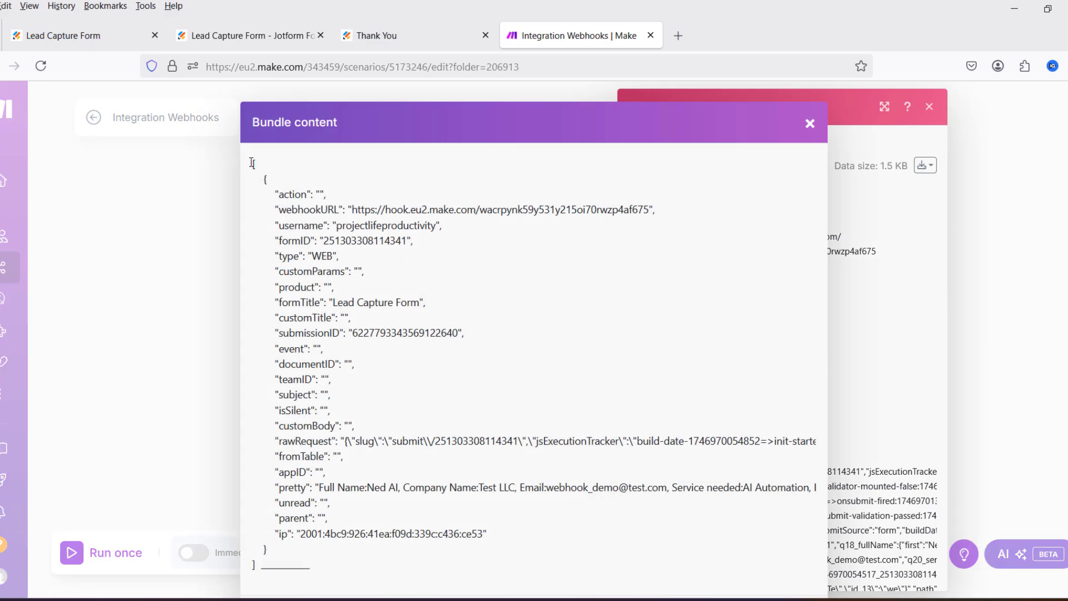
{"action": "left_click_drag", "start_coordinate": [254, 164], "coordinate": [375, 206]}
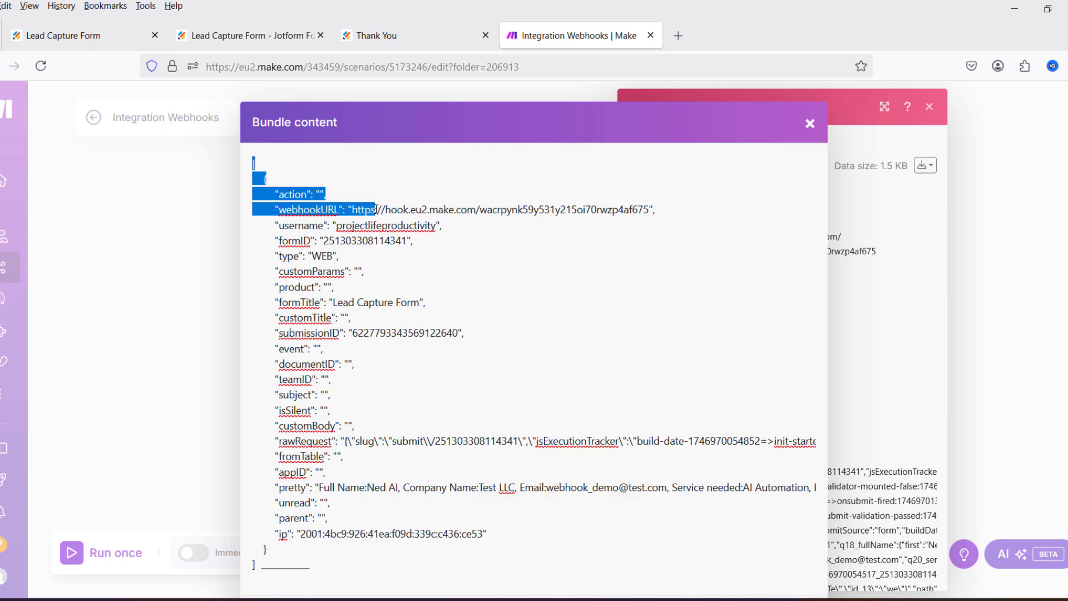
{"action": "scroll", "coordinate": [433, 246], "scroll_direction": "down", "scroll_amount": 2}
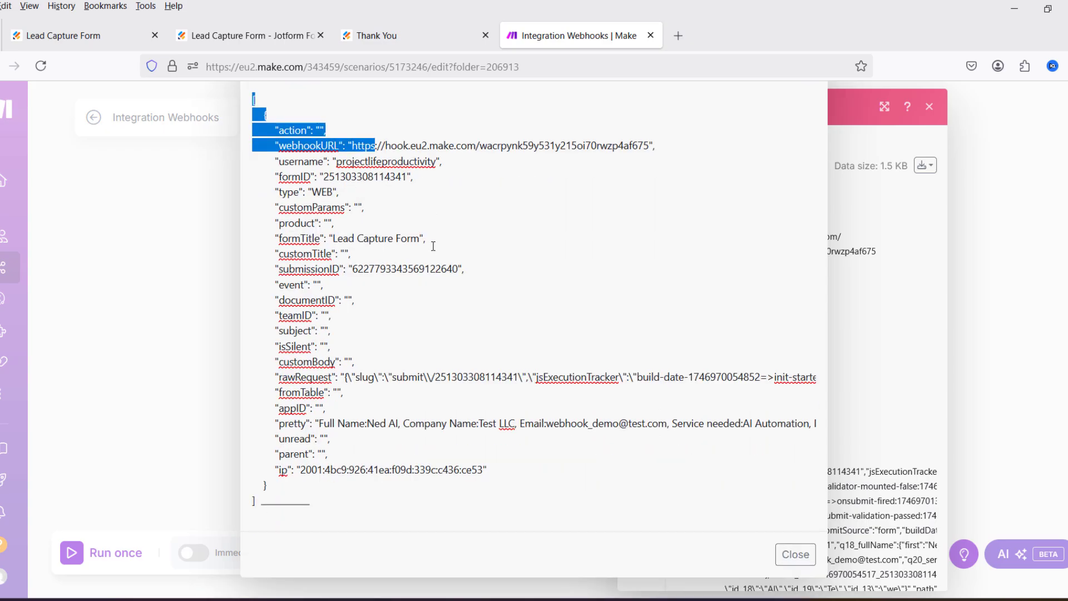
{"action": "left_click", "coordinate": [288, 497], "text": "shift"}
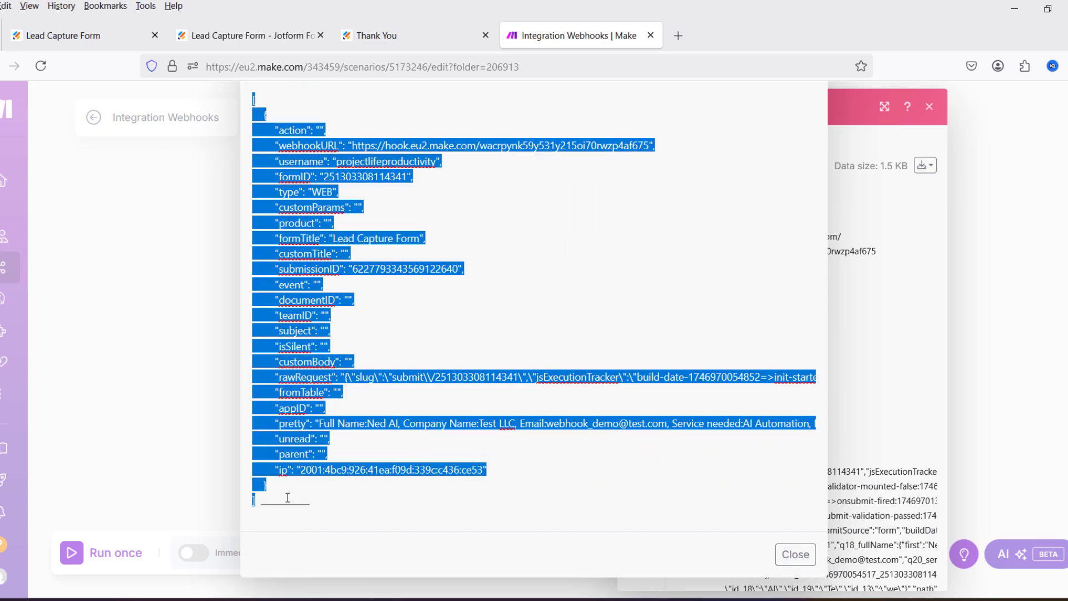
{"action": "right_click", "coordinate": [322, 317]}
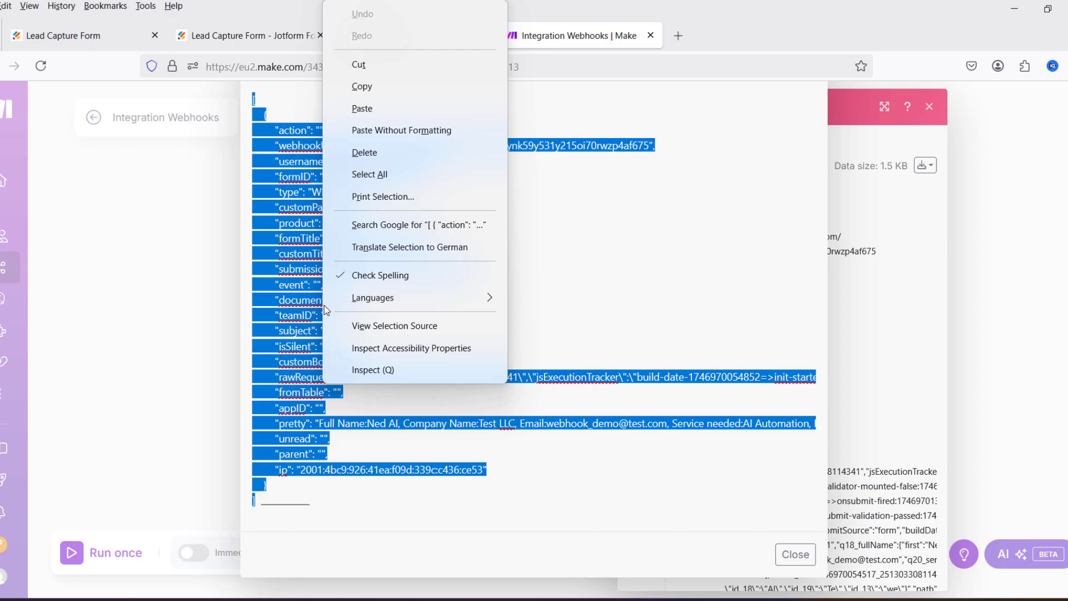
{"action": "left_click", "coordinate": [380, 92]}
{"action": "key", "text": "Escape"}
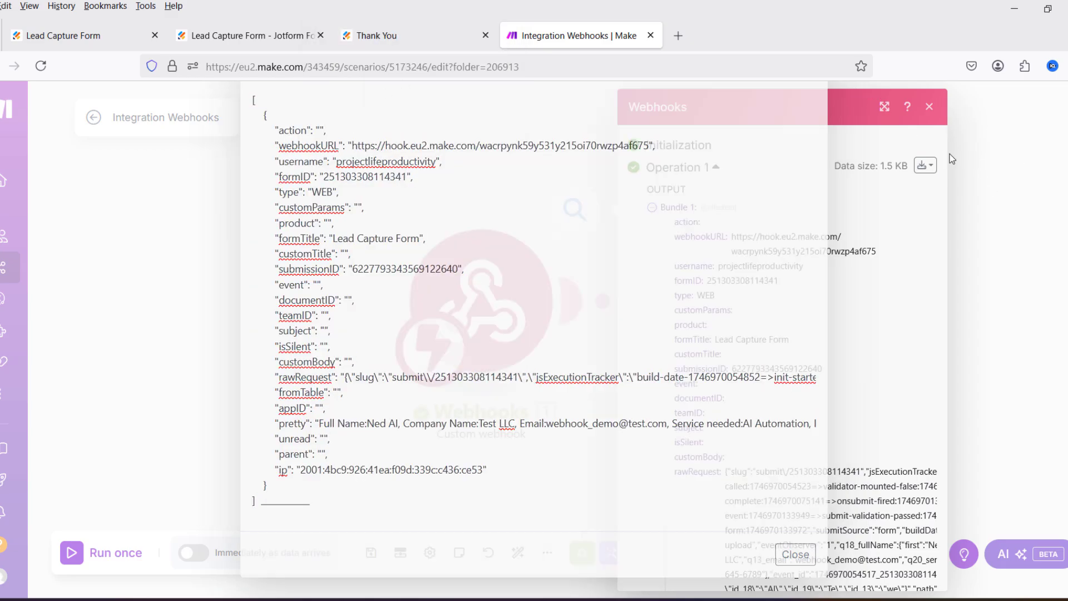
{"action": "left_click", "coordinate": [929, 107]}
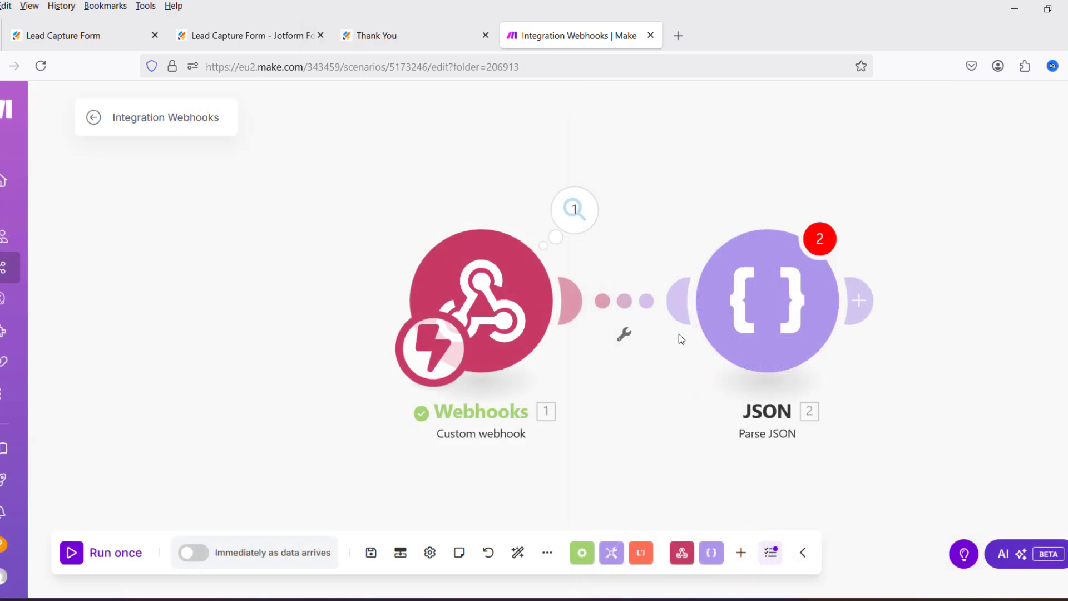
Step: Start a new Parse JSON data structure named Webhook_Demo_Data_Structure
{"action": "left_click", "coordinate": [791, 302]}
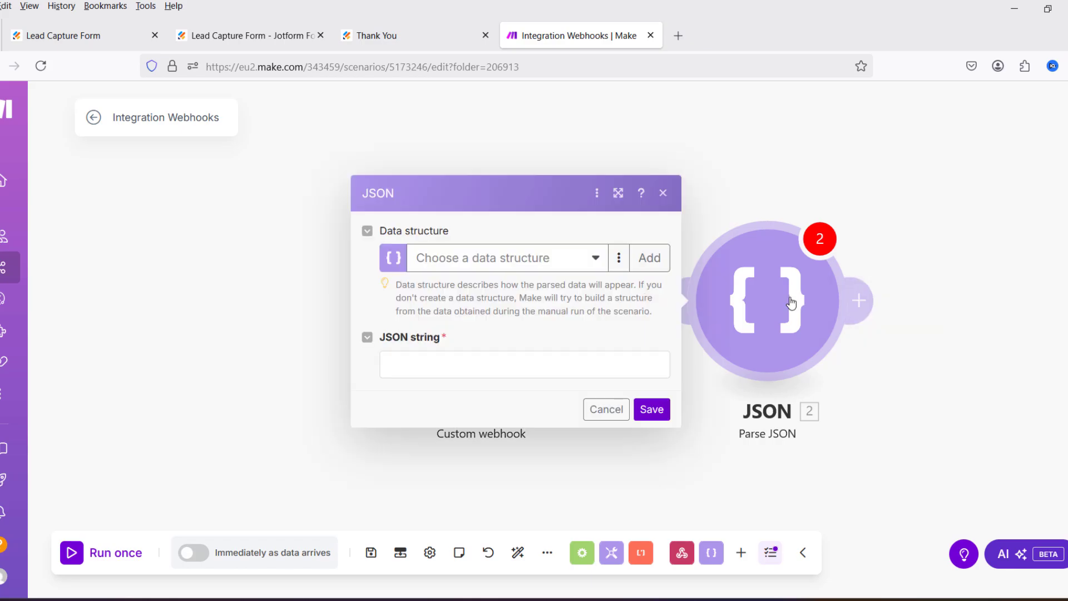
{"action": "left_click", "coordinate": [652, 258]}
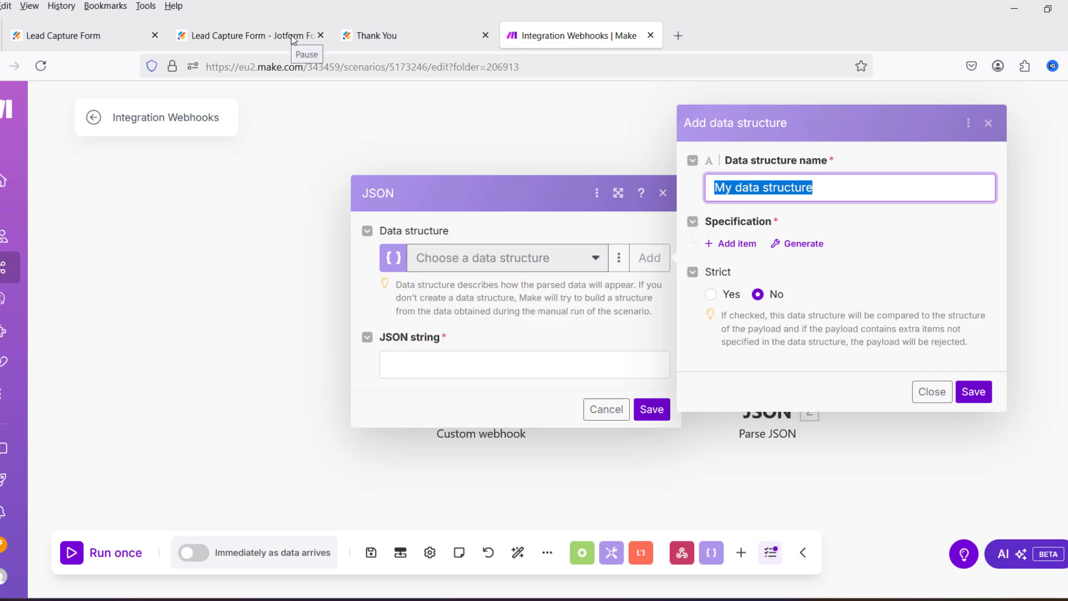
{"action": "type", "text": "Webhook_Demo_Data_Structure"}
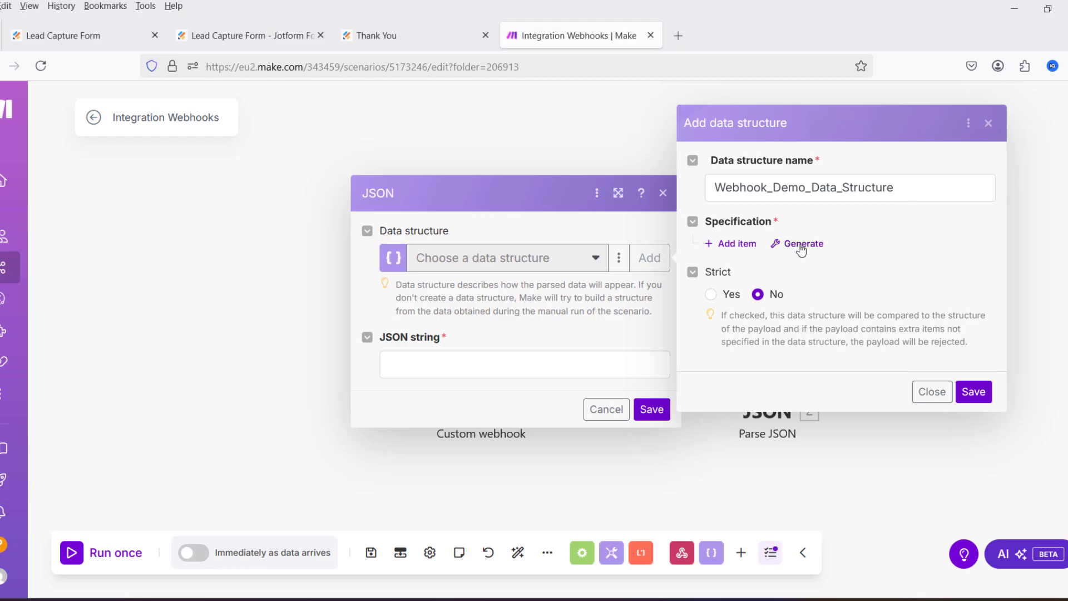
Step: Generate the structure's fields from the pasted webhook JSON sample and save it
{"action": "left_click", "coordinate": [801, 247]}
{"action": "left_click", "coordinate": [521, 247]}
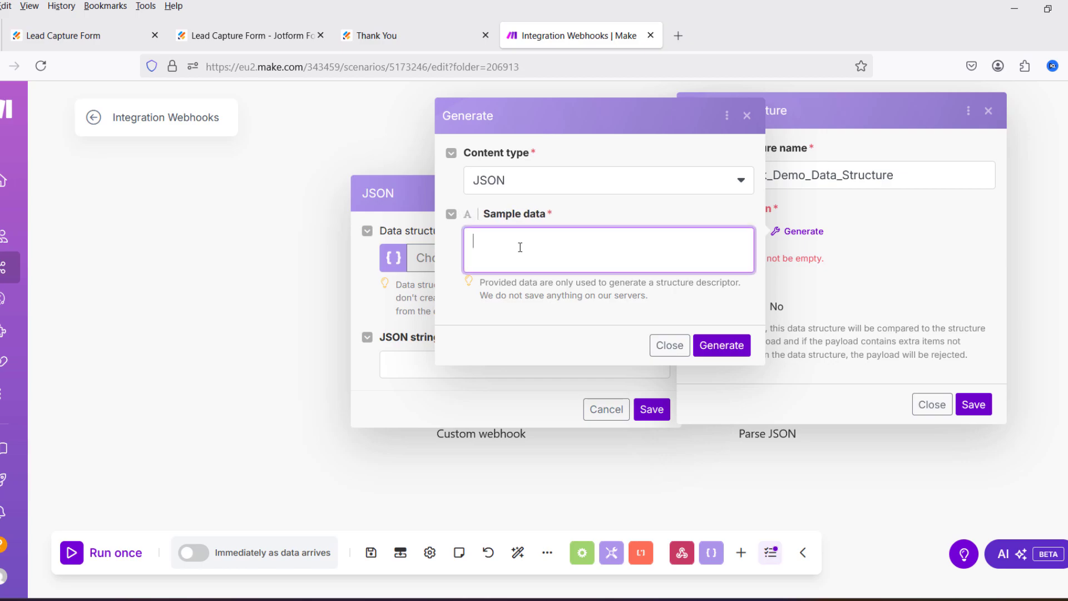
{"action": "right_click", "coordinate": [523, 242]}
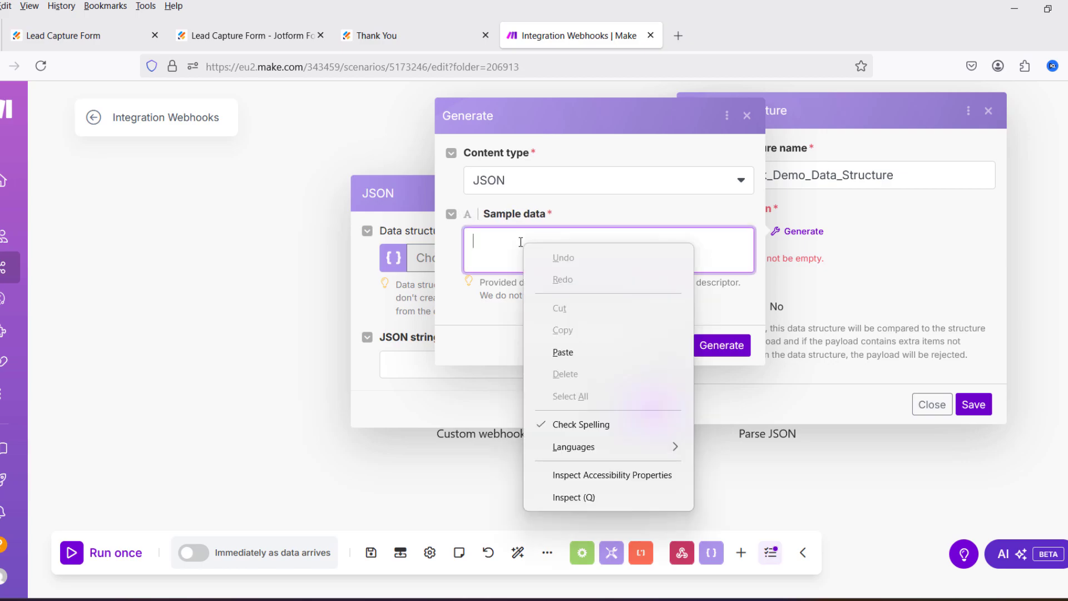
{"action": "left_click", "coordinate": [572, 353]}
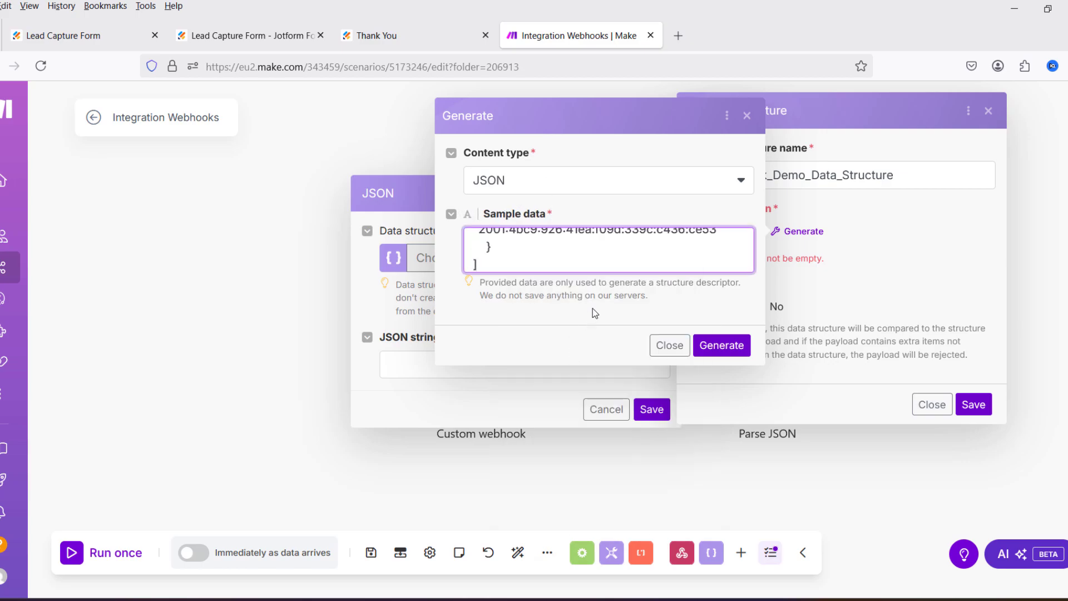
{"action": "left_click", "coordinate": [726, 345]}
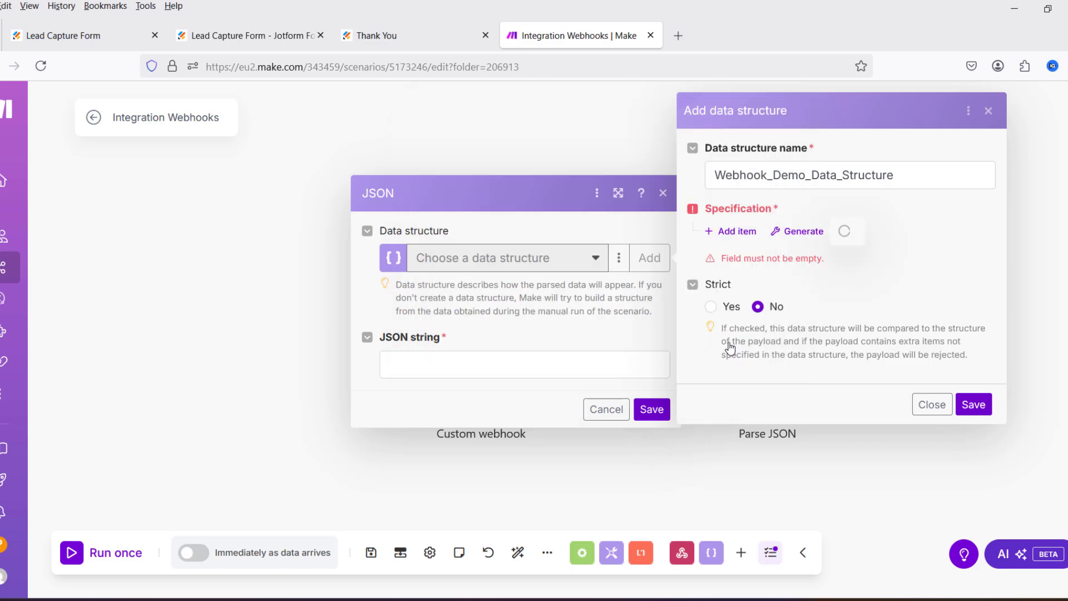
{"action": "scroll", "coordinate": [867, 226], "scroll_direction": "down", "scroll_amount": 5}
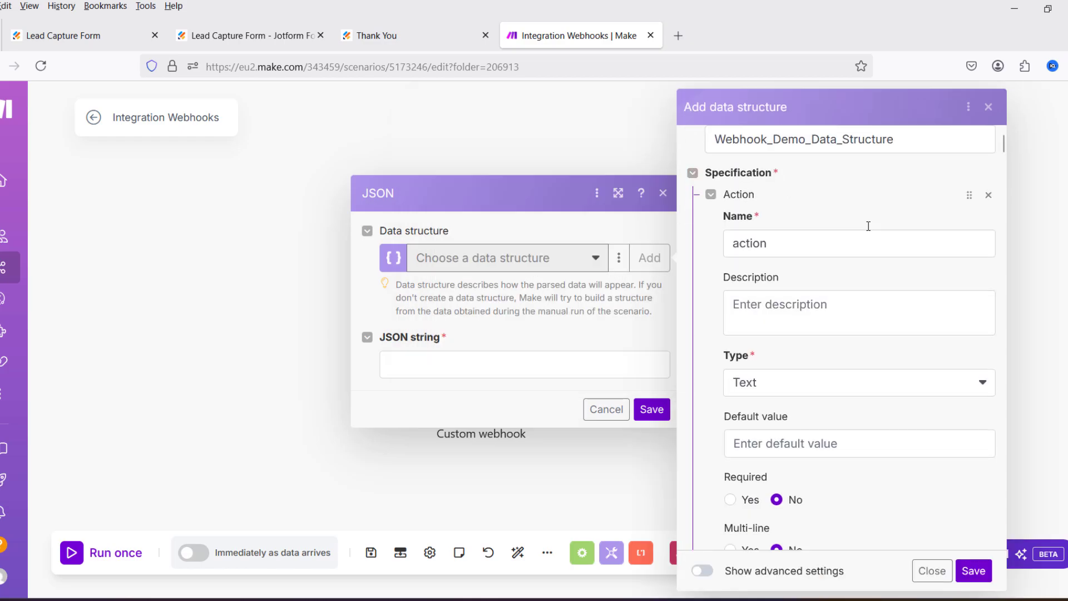
{"action": "scroll", "coordinate": [878, 284], "scroll_direction": "down", "scroll_amount": 20}
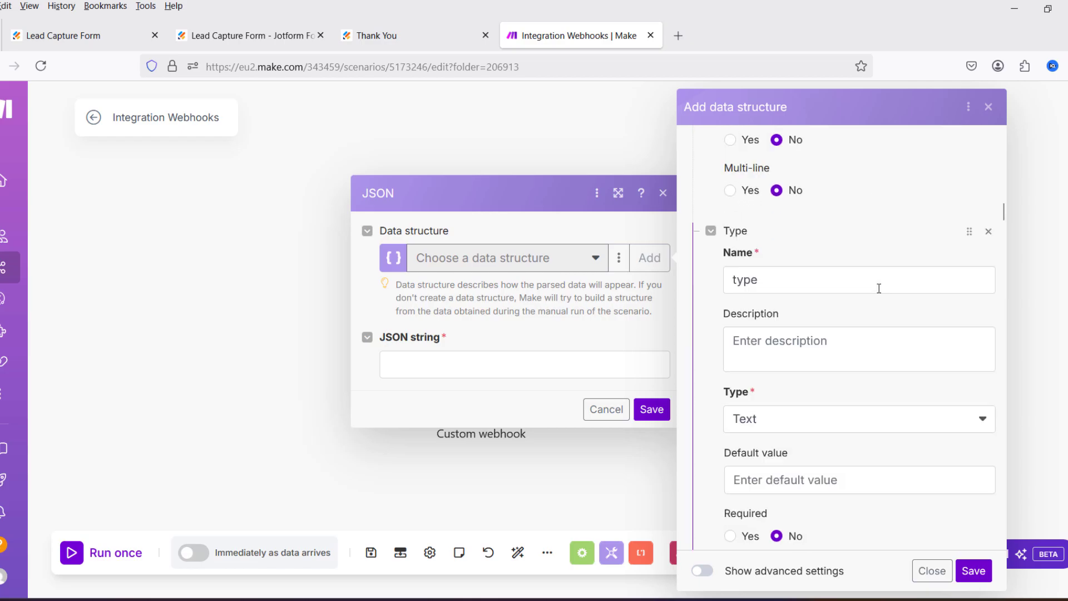
{"action": "scroll", "coordinate": [887, 297], "scroll_direction": "down", "scroll_amount": 20}
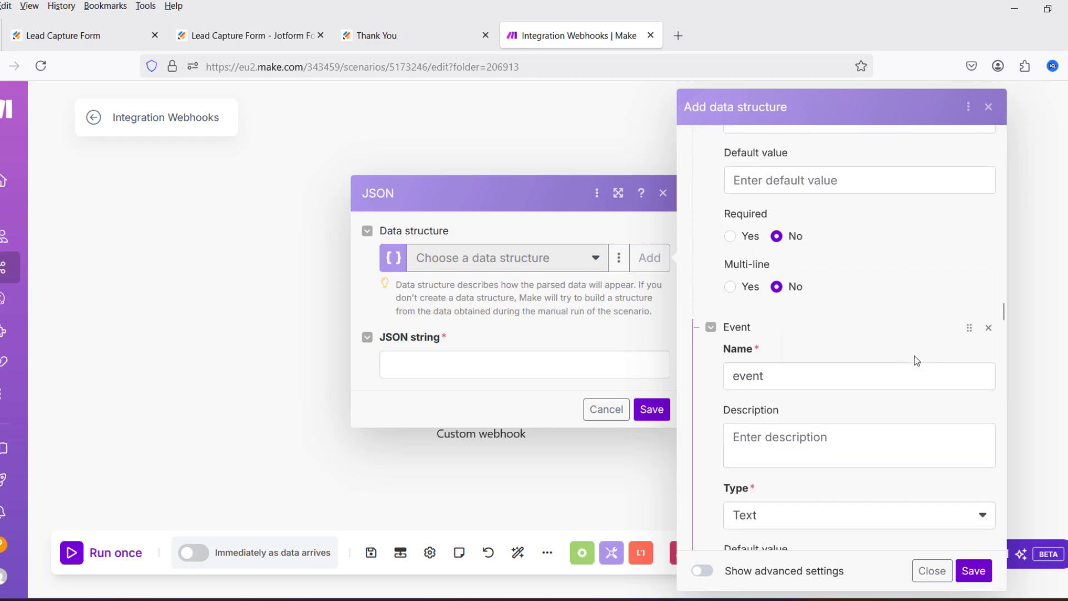
{"action": "scroll", "coordinate": [939, 421], "scroll_direction": "down", "scroll_amount": 20}
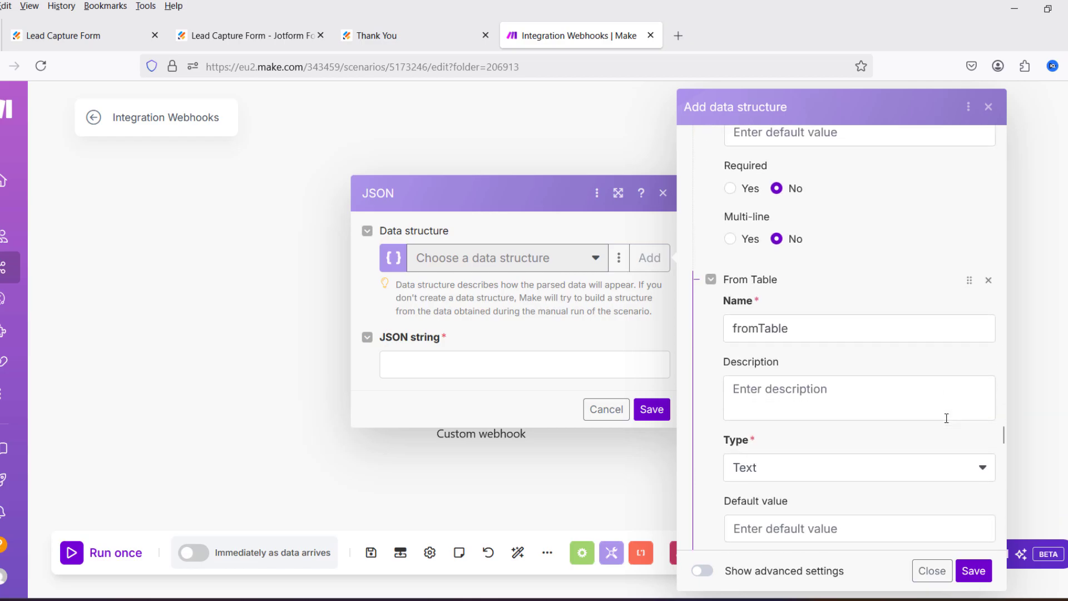
{"action": "scroll", "coordinate": [941, 440], "scroll_direction": "down", "scroll_amount": 3}
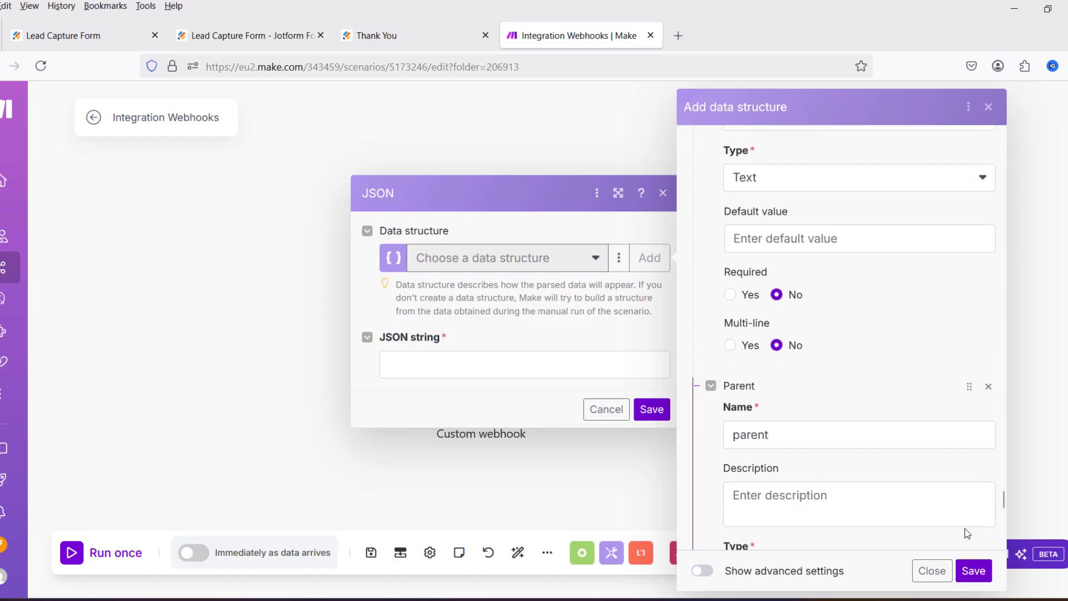
{"action": "left_click", "coordinate": [973, 571]}
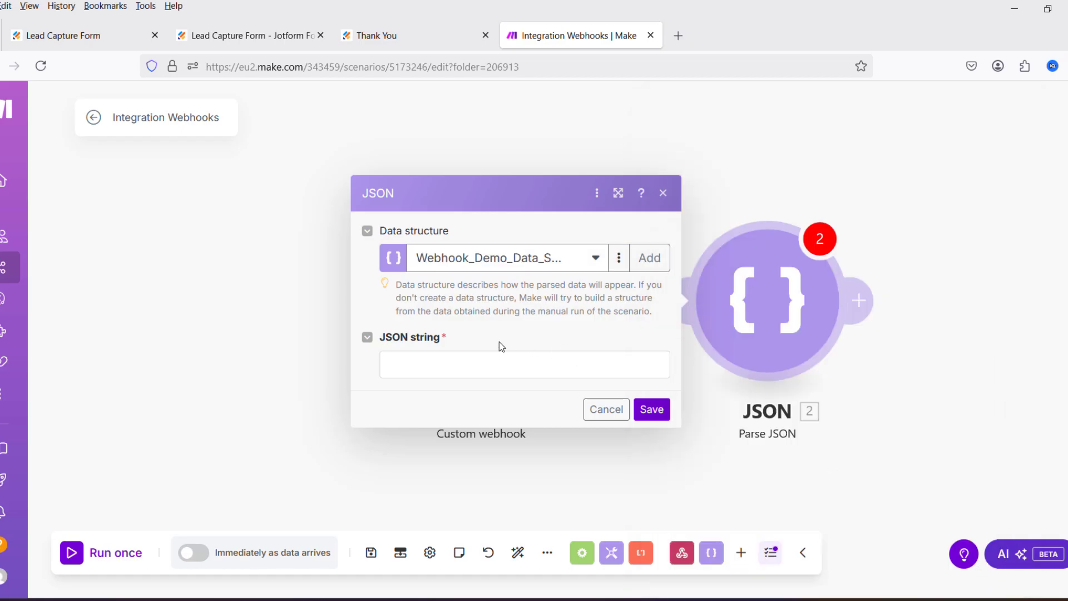
Step: Map the webhook's rawRequest into the Parse JSON string field and save the module
{"action": "left_click", "coordinate": [423, 358]}
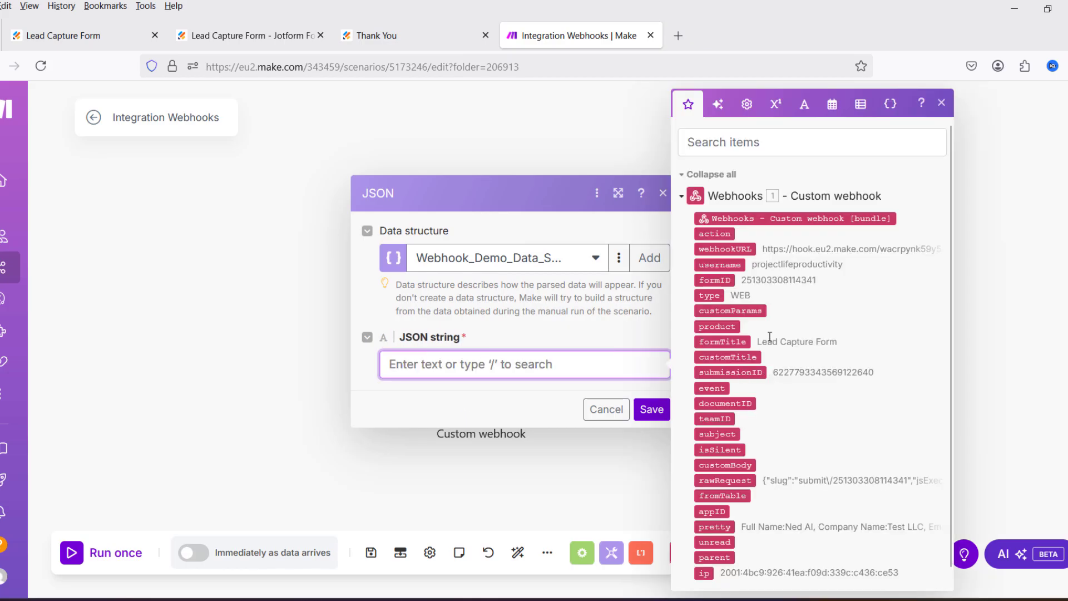
{"action": "left_click", "coordinate": [292, 39]}
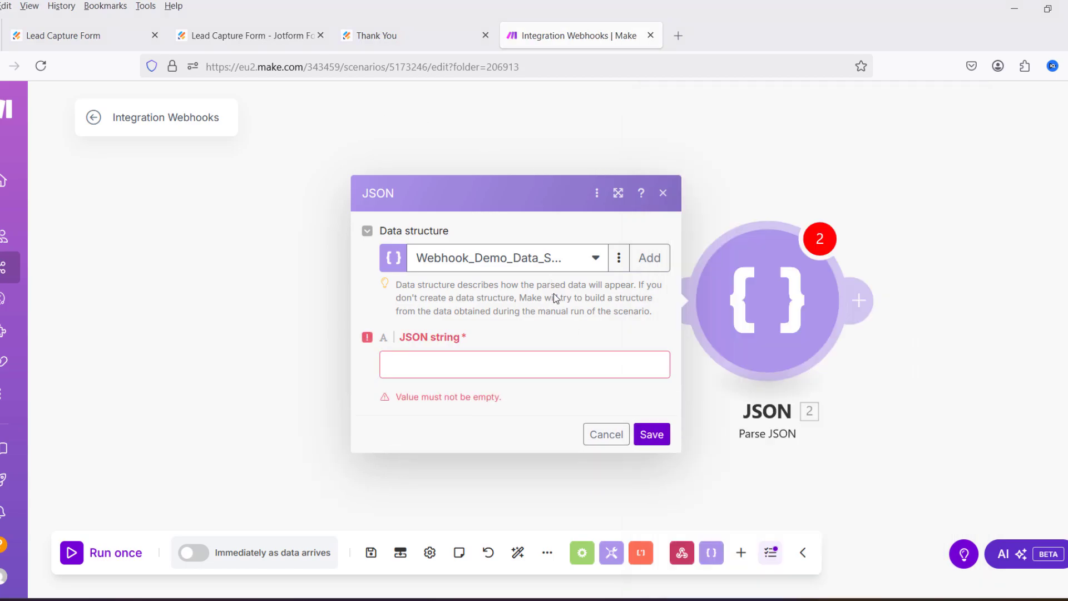
{"action": "left_click", "coordinate": [538, 356]}
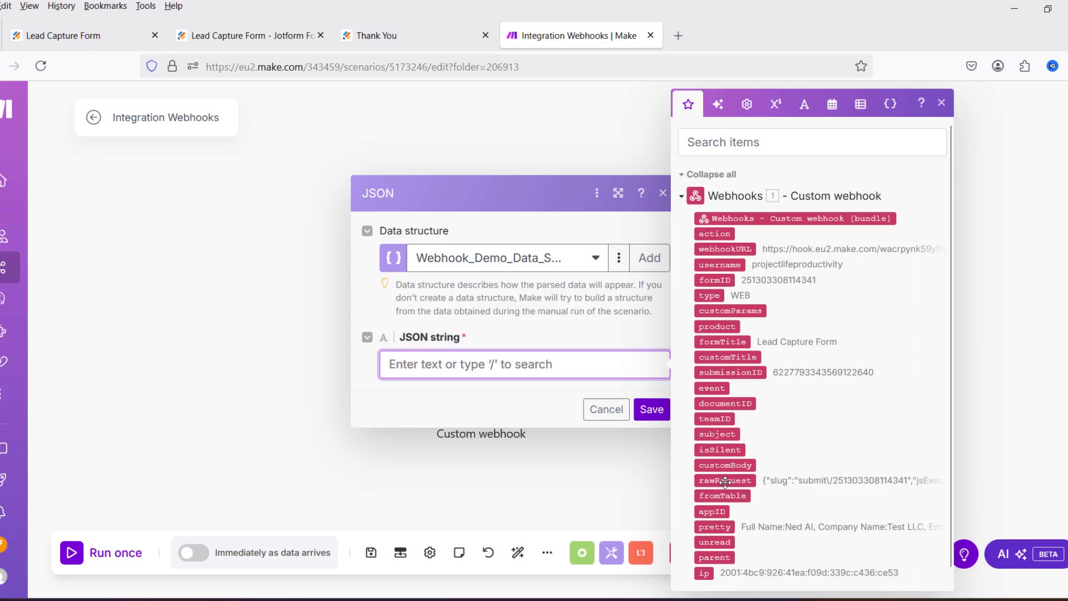
{"action": "left_click_drag", "start_coordinate": [725, 481], "coordinate": [503, 368]}
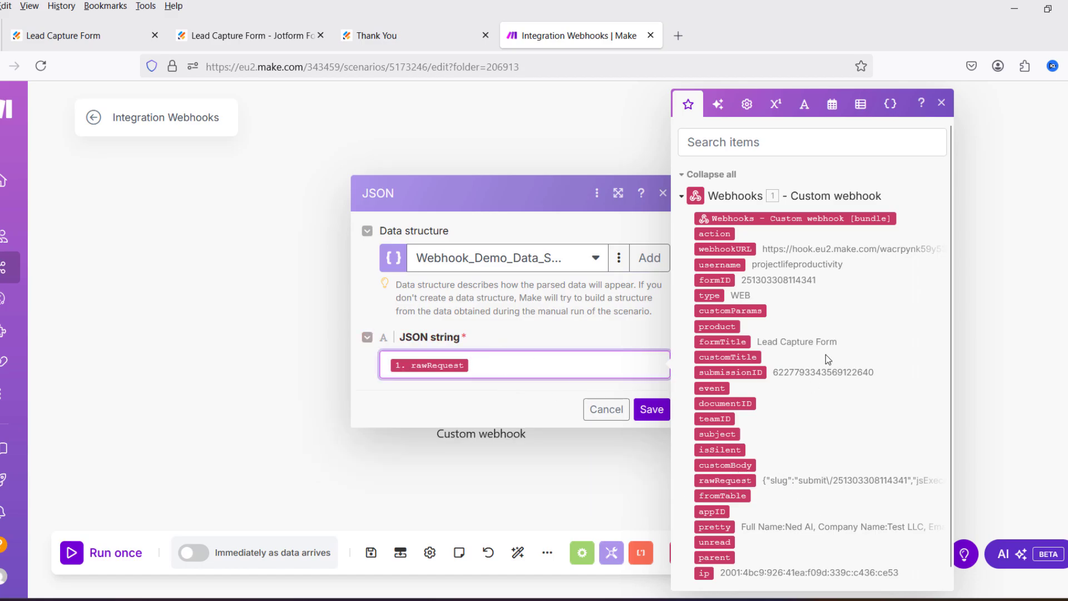
{"action": "left_click", "coordinate": [651, 409]}
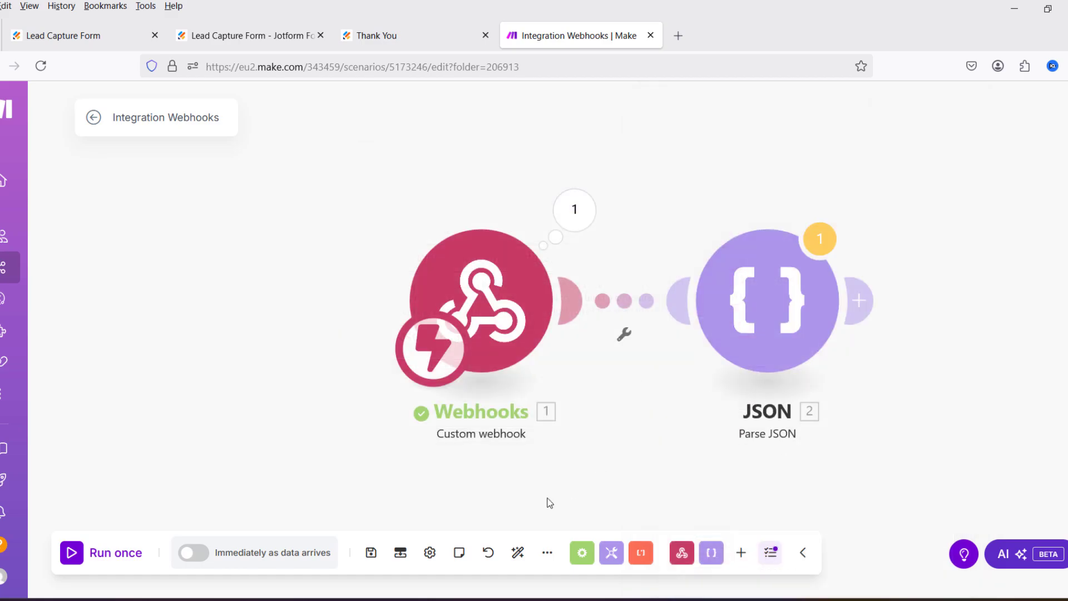
Step: Run the scenario once, then return to the filled-in Jotform lead form
{"action": "left_click", "coordinate": [71, 554]}
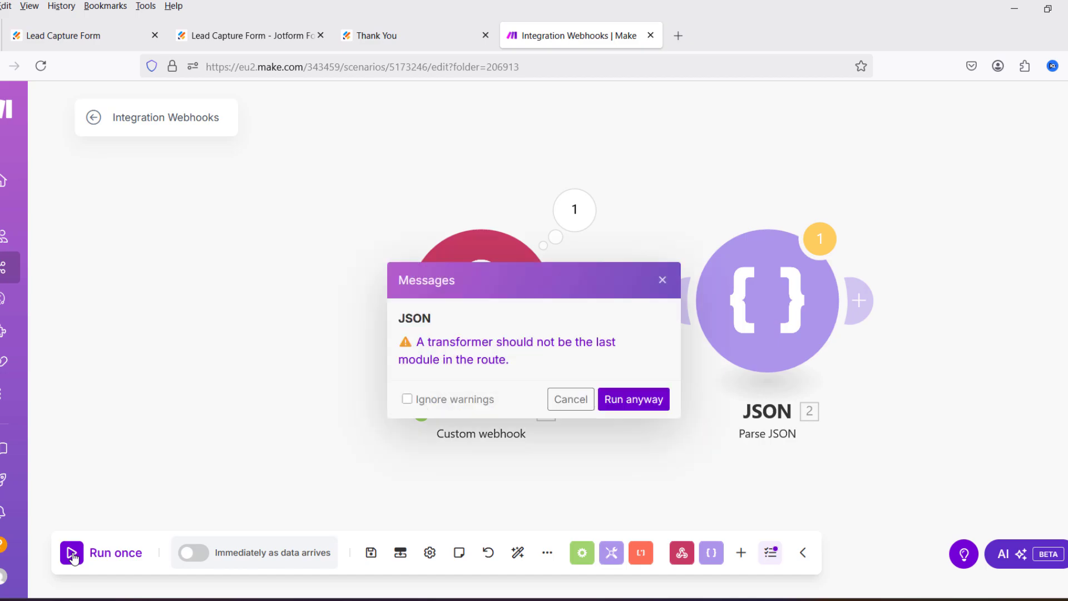
{"action": "left_click", "coordinate": [638, 400]}
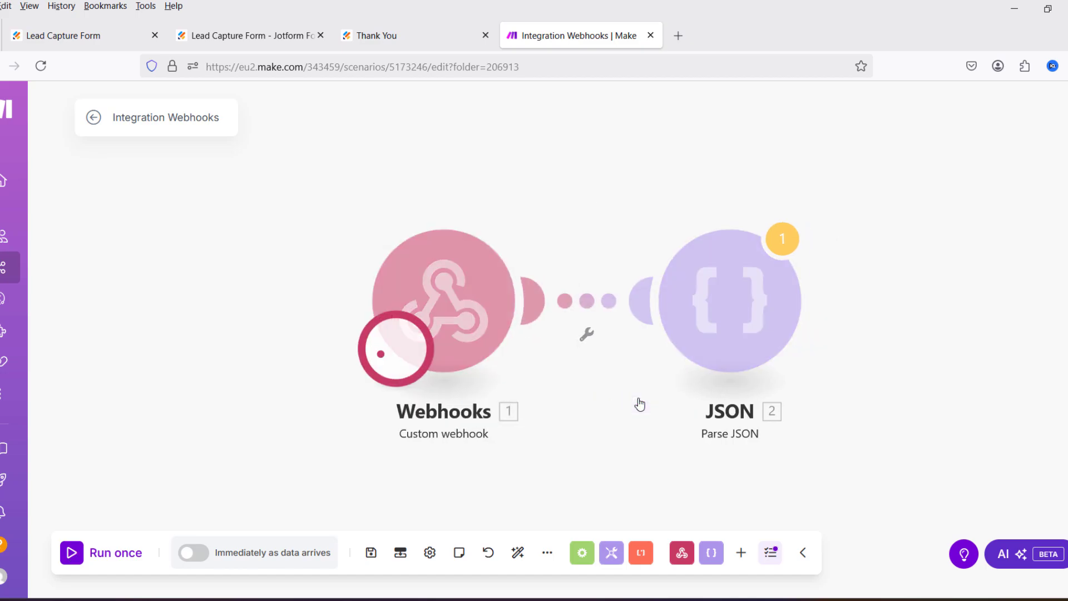
{"action": "left_click", "coordinate": [434, 39]}
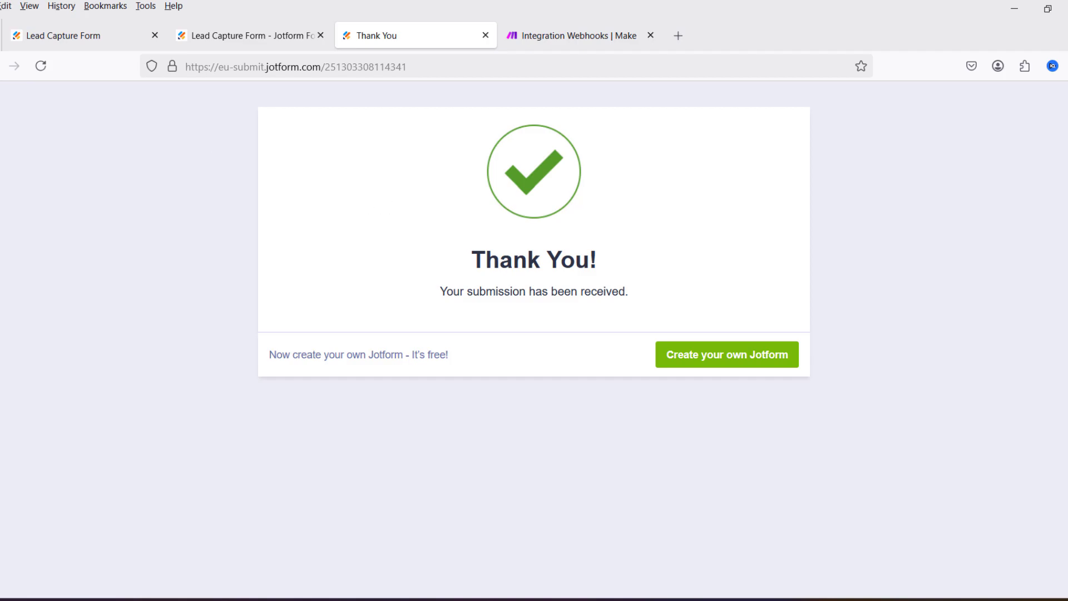
{"action": "key", "text": "alt+Left"}
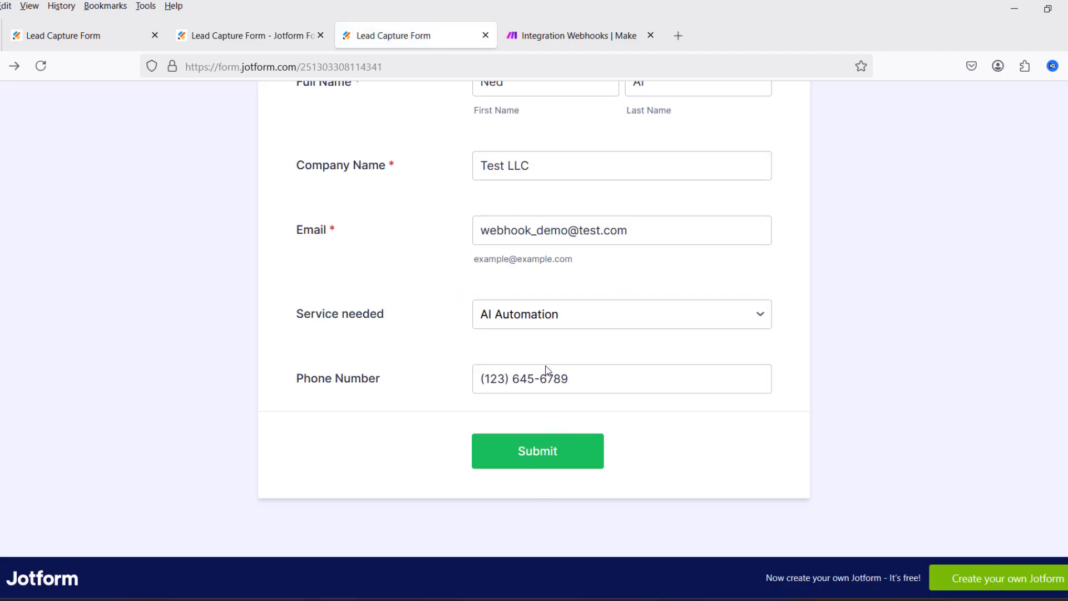
Step: Choose Website design under Service needed, submit the lead form, and return to Make
{"action": "left_click", "coordinate": [552, 321]}
{"action": "left_click", "coordinate": [552, 384]}
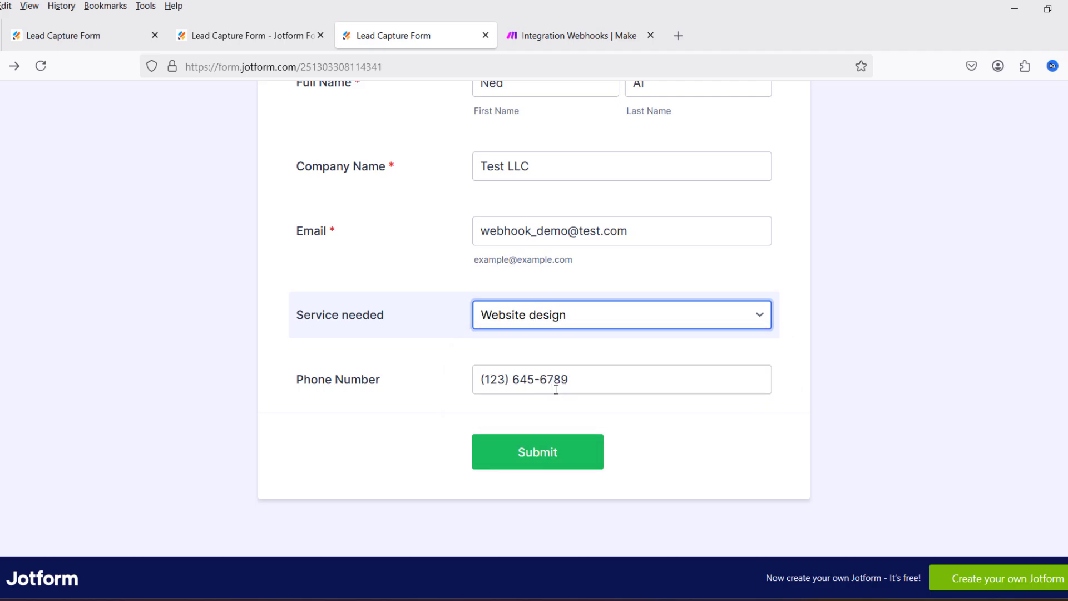
{"action": "left_click", "coordinate": [554, 469]}
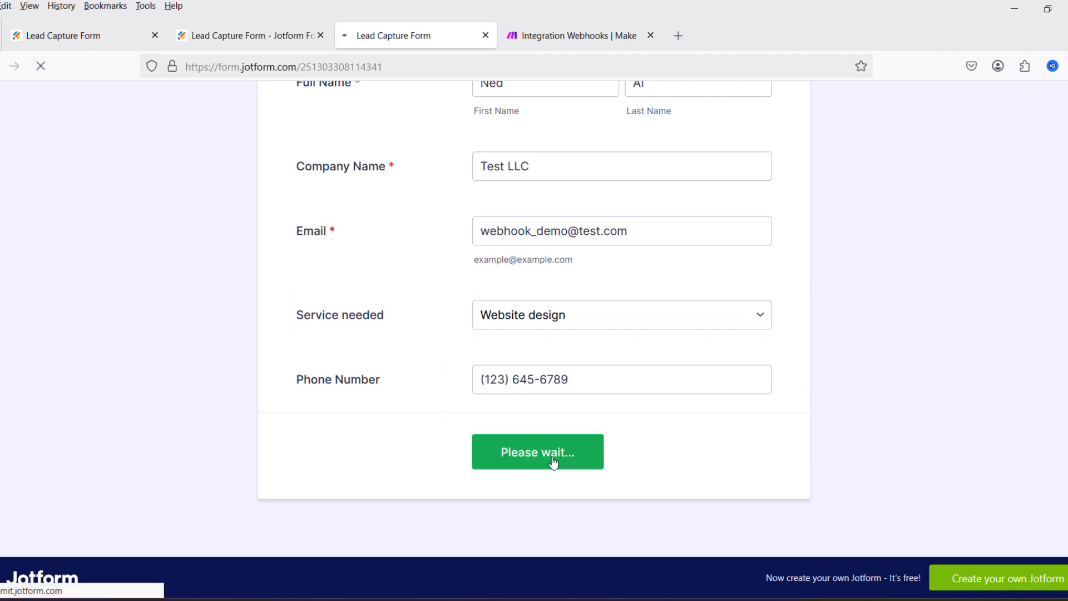
{"action": "left_click", "coordinate": [543, 50]}
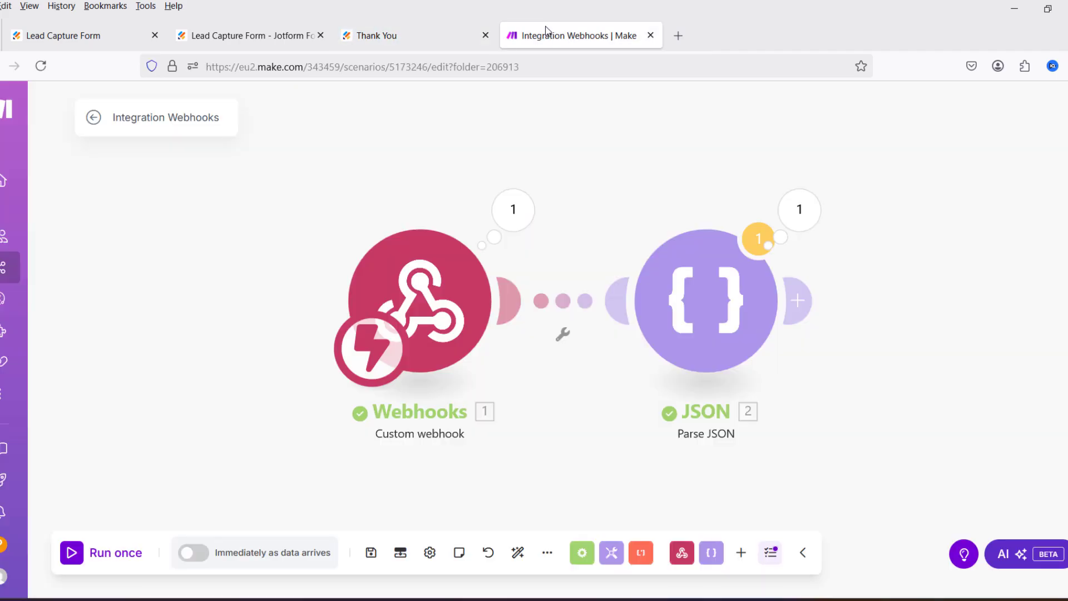
Step: Inspect the Parse JSON output and expand q18_fullName to see the first and last names
{"action": "left_click", "coordinate": [800, 210]}
{"action": "scroll", "coordinate": [565, 246], "scroll_direction": "down", "scroll_amount": 4}
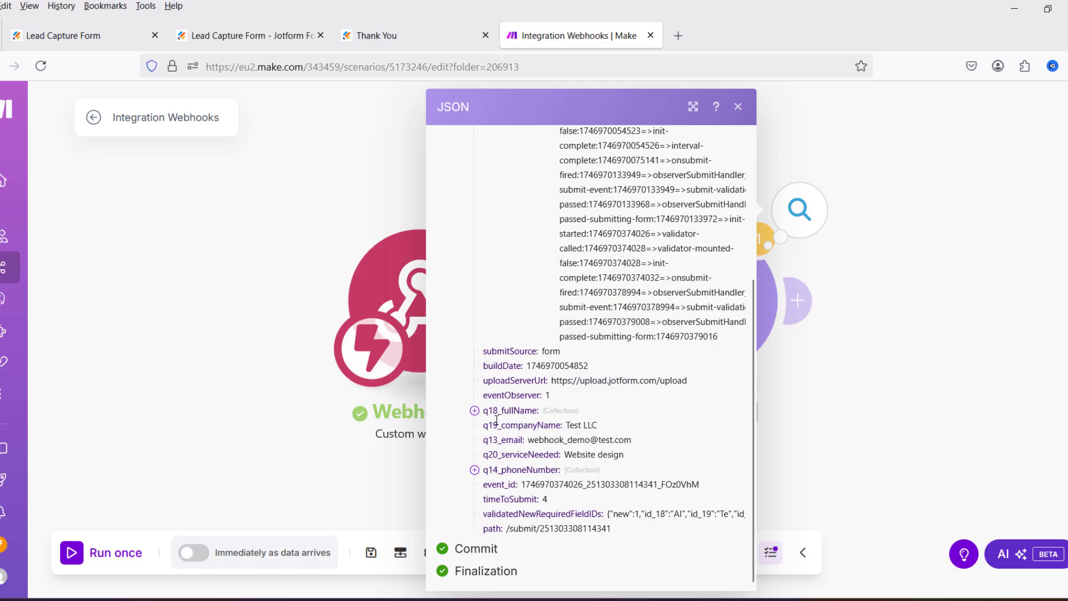
{"action": "scroll", "coordinate": [528, 402], "scroll_direction": "up", "scroll_amount": 4}
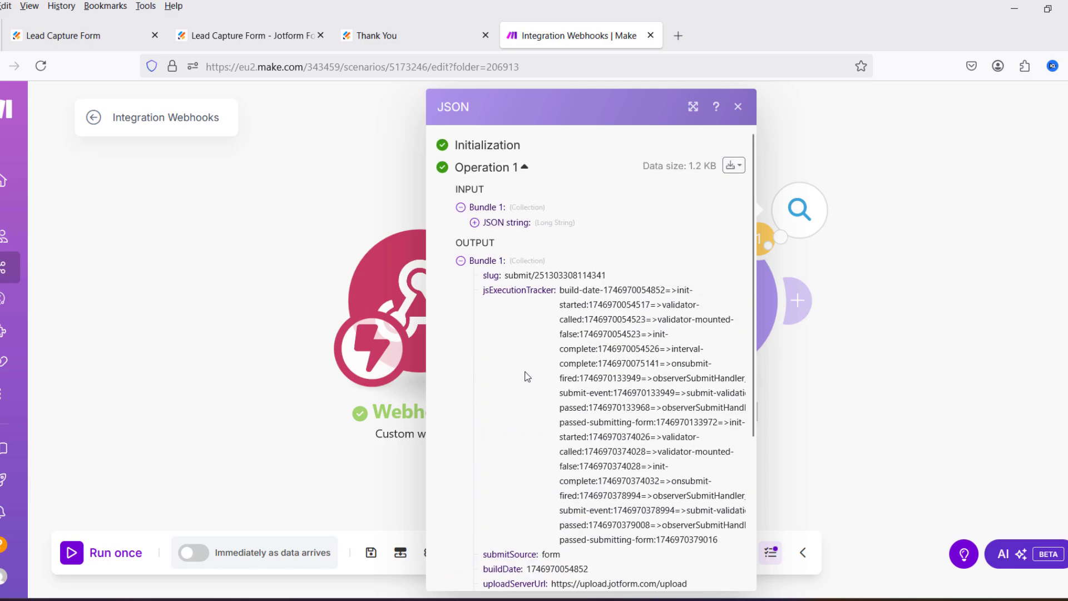
{"action": "scroll", "coordinate": [527, 377], "scroll_direction": "down", "scroll_amount": 4}
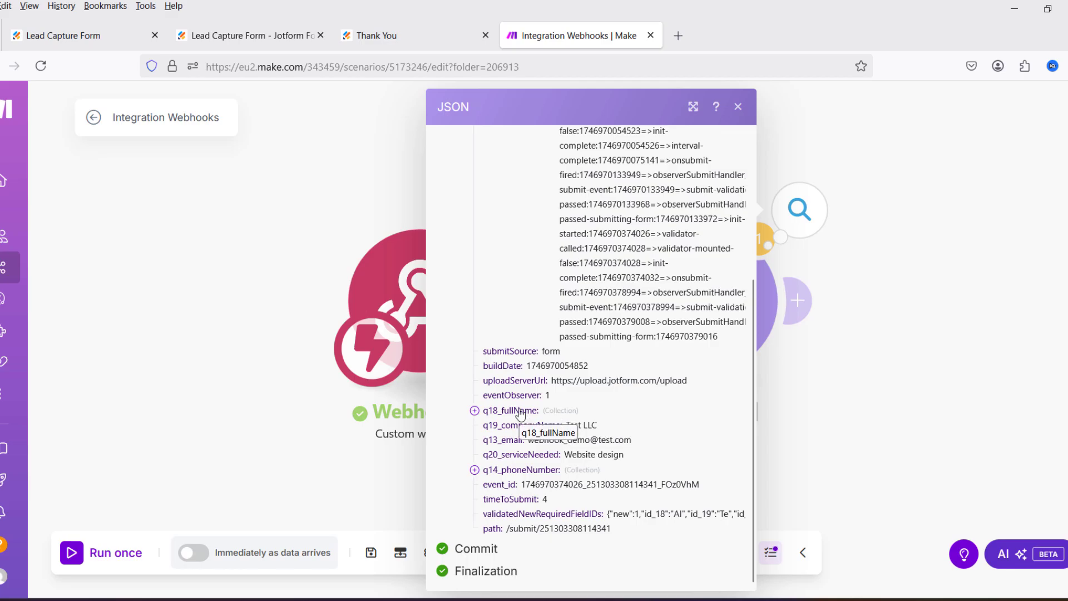
{"action": "left_click", "coordinate": [475, 411]}
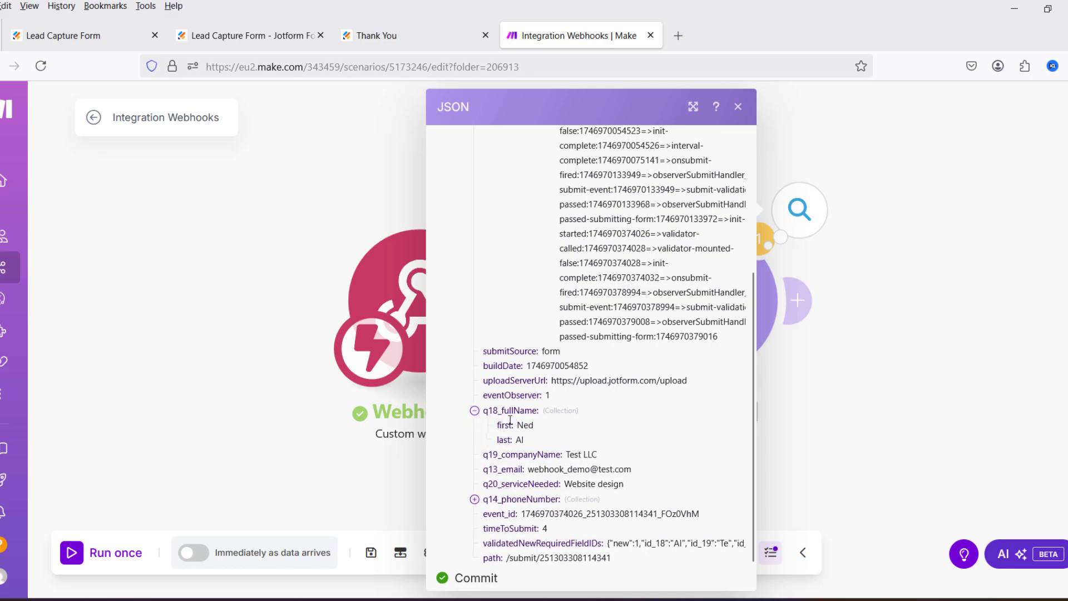
{"action": "scroll", "coordinate": [504, 434], "scroll_direction": "down", "scroll_amount": 1}
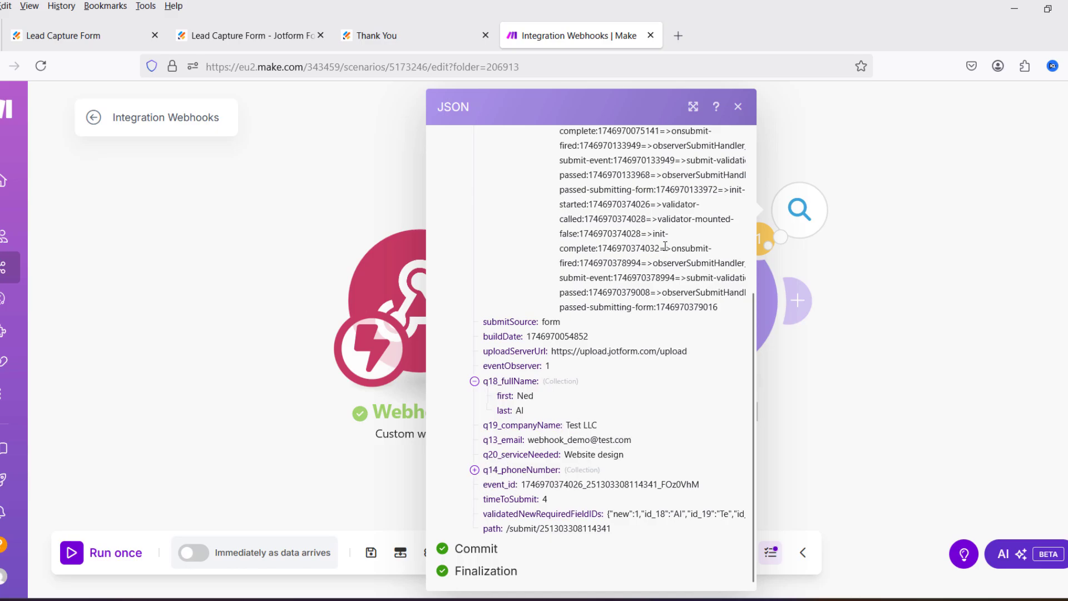
{"action": "scroll", "coordinate": [696, 256], "scroll_direction": "up", "scroll_amount": 4}
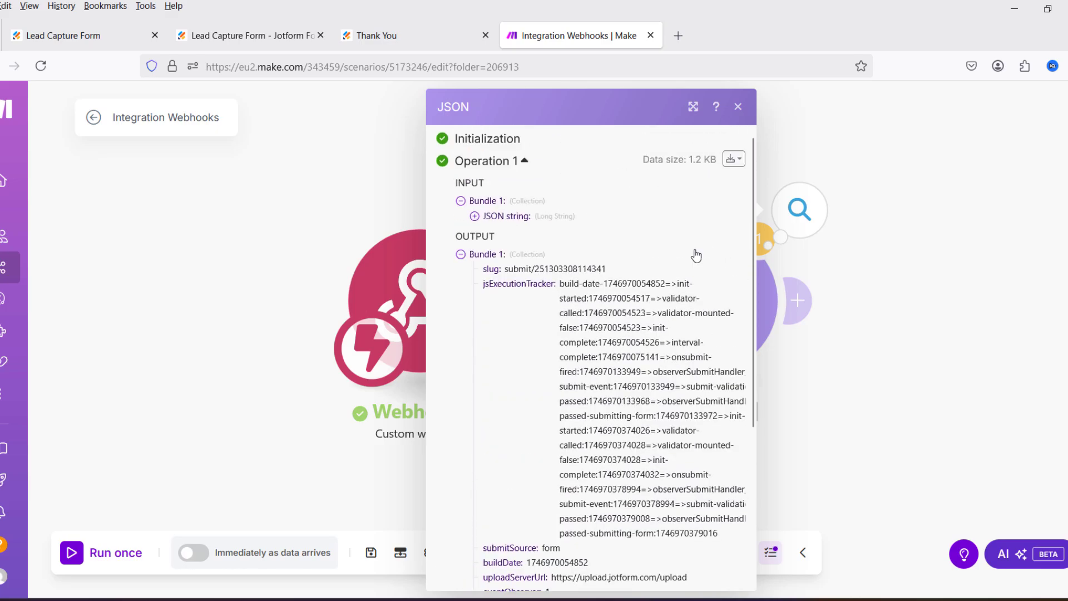
{"action": "left_click", "coordinate": [738, 106]}
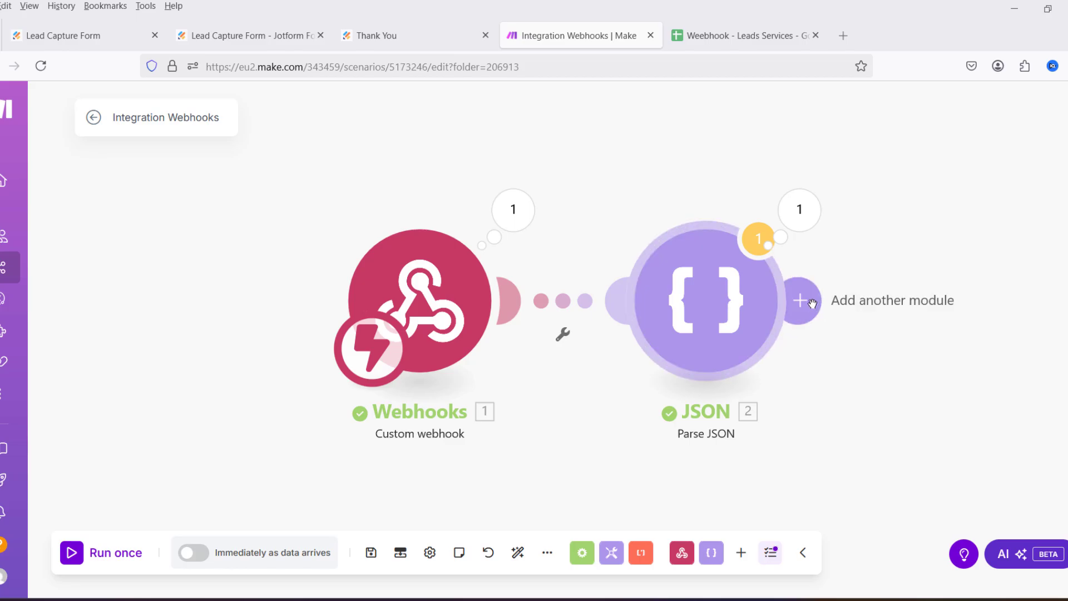
Step: Add a Google Sheets Add a Row module after Parse JSON, checking the connection and the Weebhook - Leads Services sheet
{"action": "left_click", "coordinate": [800, 300]}
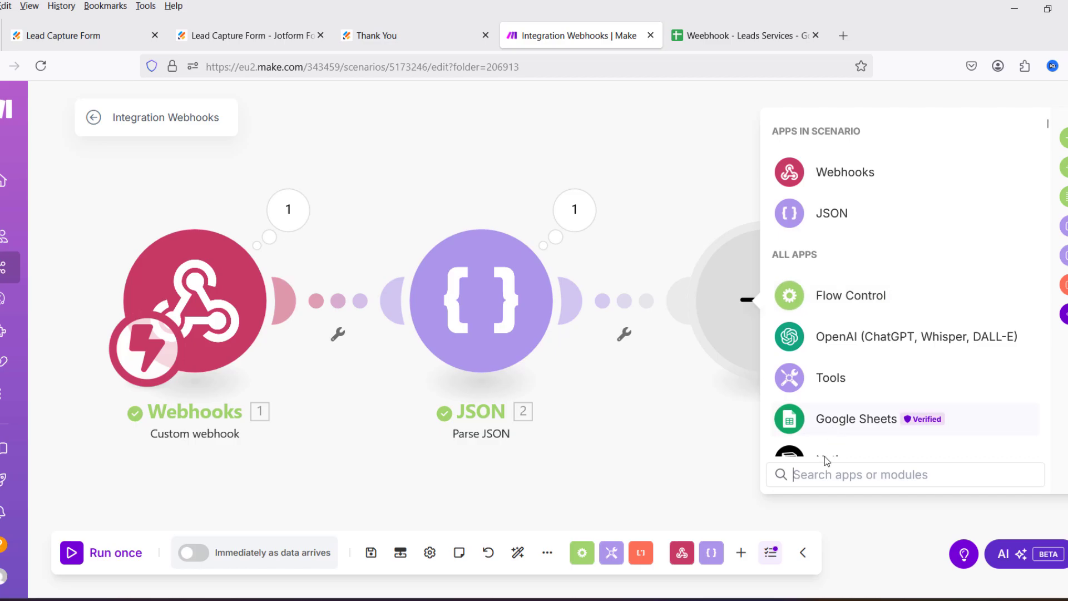
{"action": "type", "text": "goog"}
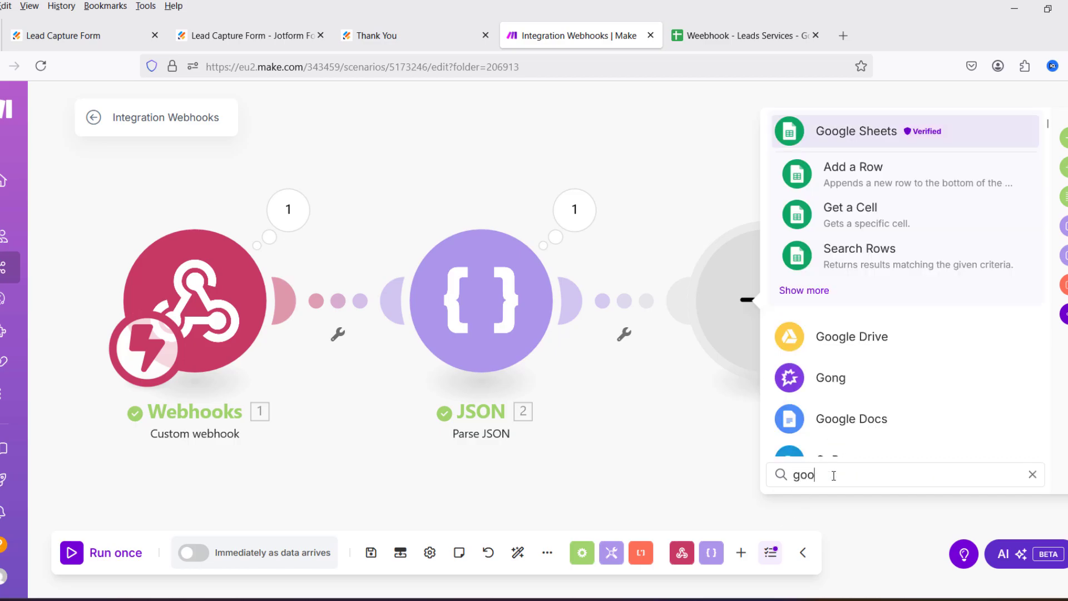
{"action": "left_click", "coordinate": [857, 179]}
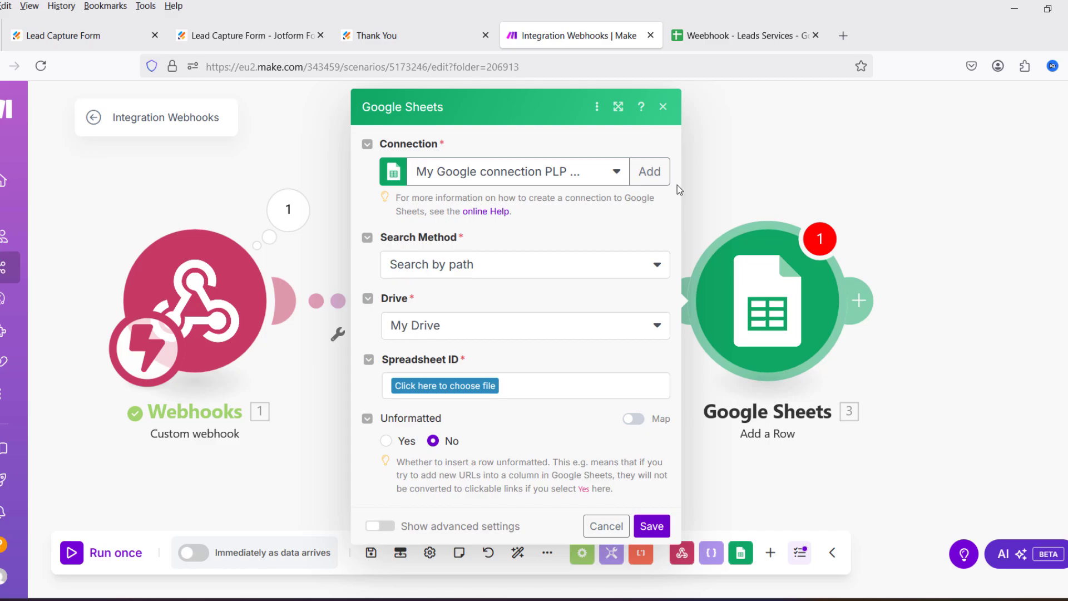
{"action": "left_click", "coordinate": [650, 170]}
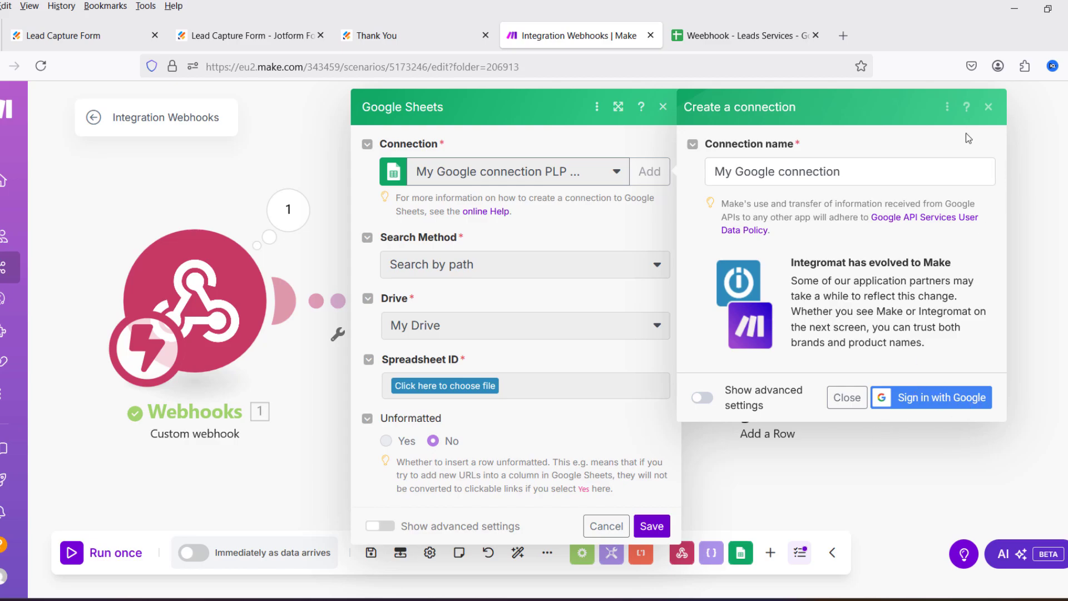
{"action": "left_click", "coordinate": [989, 106]}
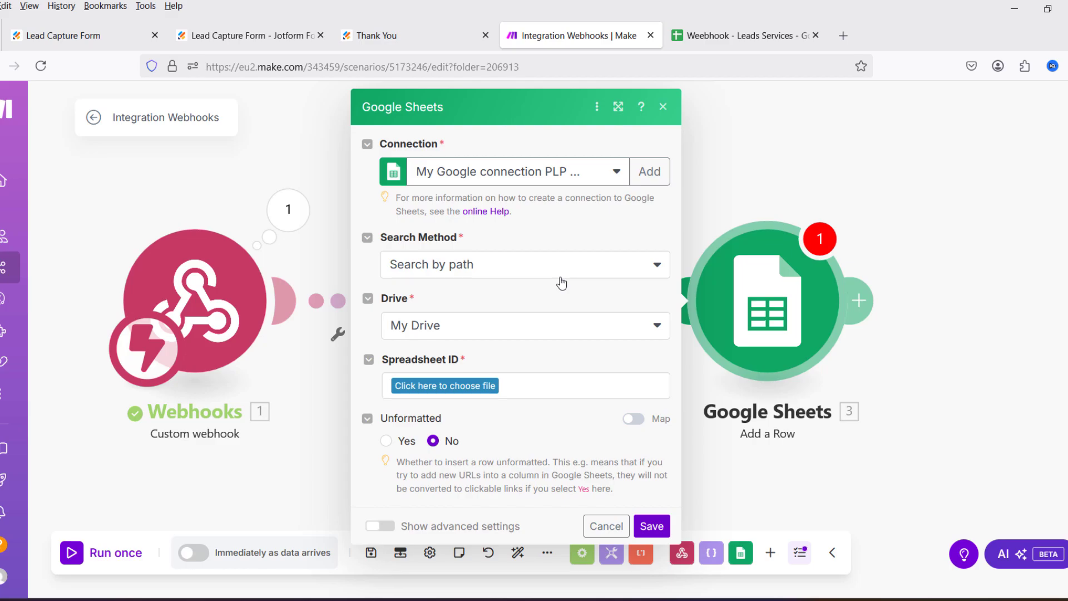
{"action": "left_click", "coordinate": [731, 36]}
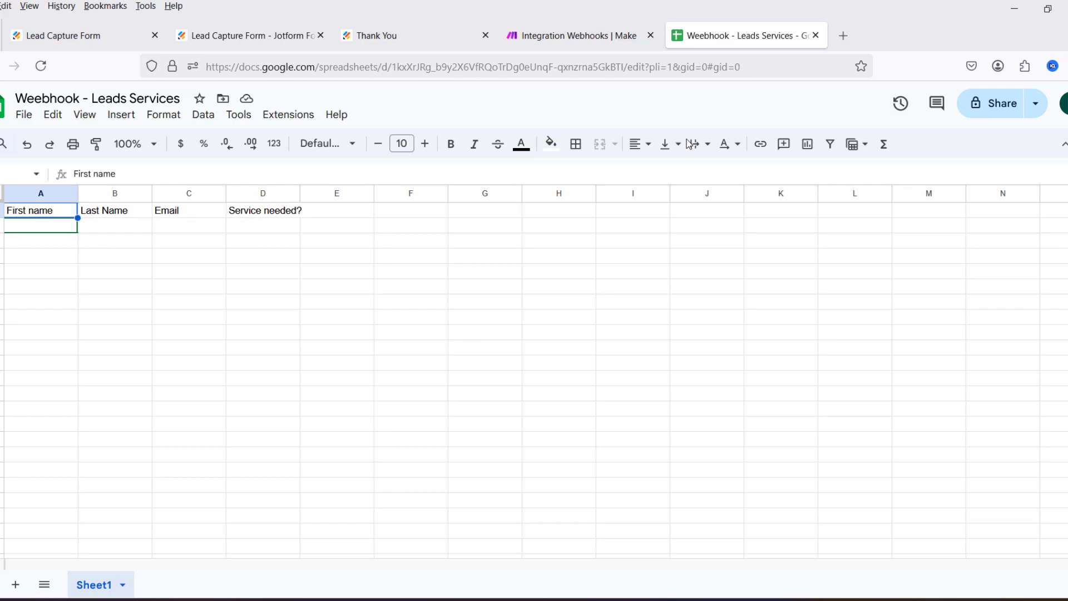
{"action": "left_click", "coordinate": [556, 35]}
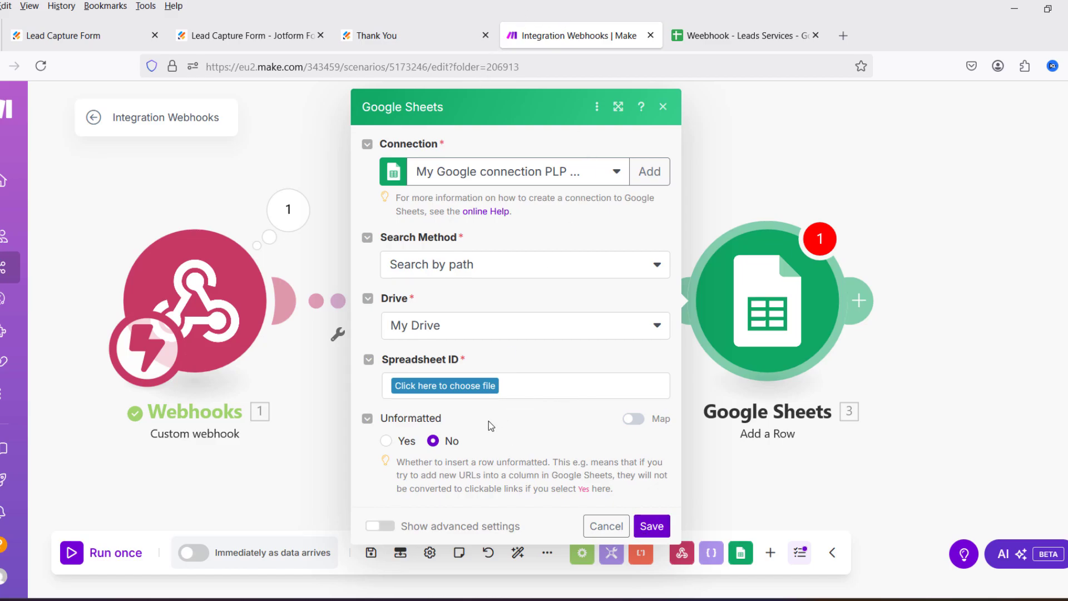
Step: Target Sheet1 of the Weebhook - Leads Services spreadsheet
{"action": "left_click", "coordinate": [478, 387]}
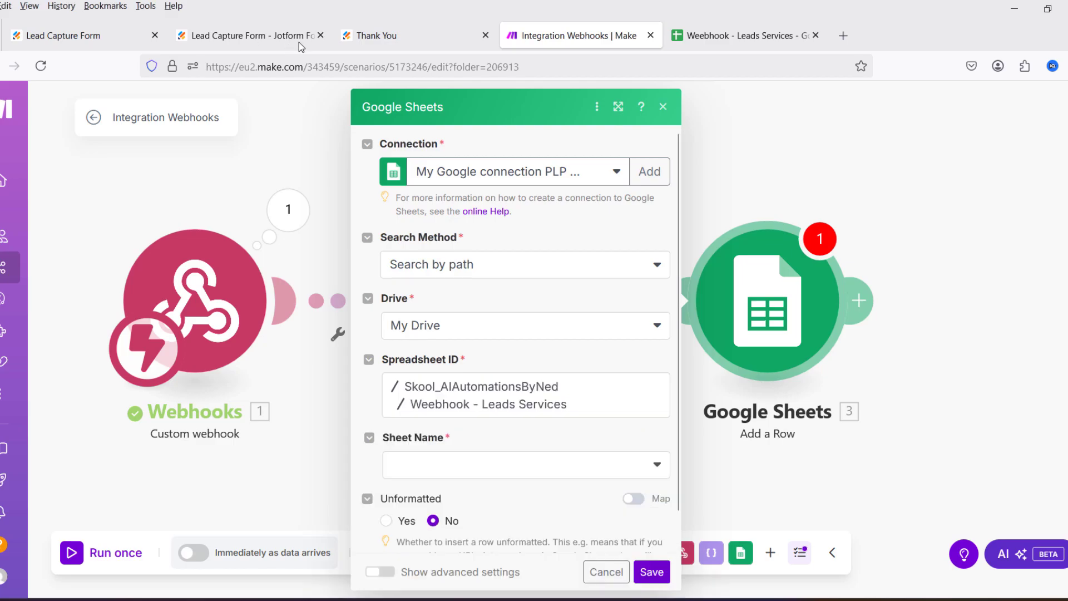
{"action": "scroll", "coordinate": [644, 436], "scroll_direction": "down", "scroll_amount": 1}
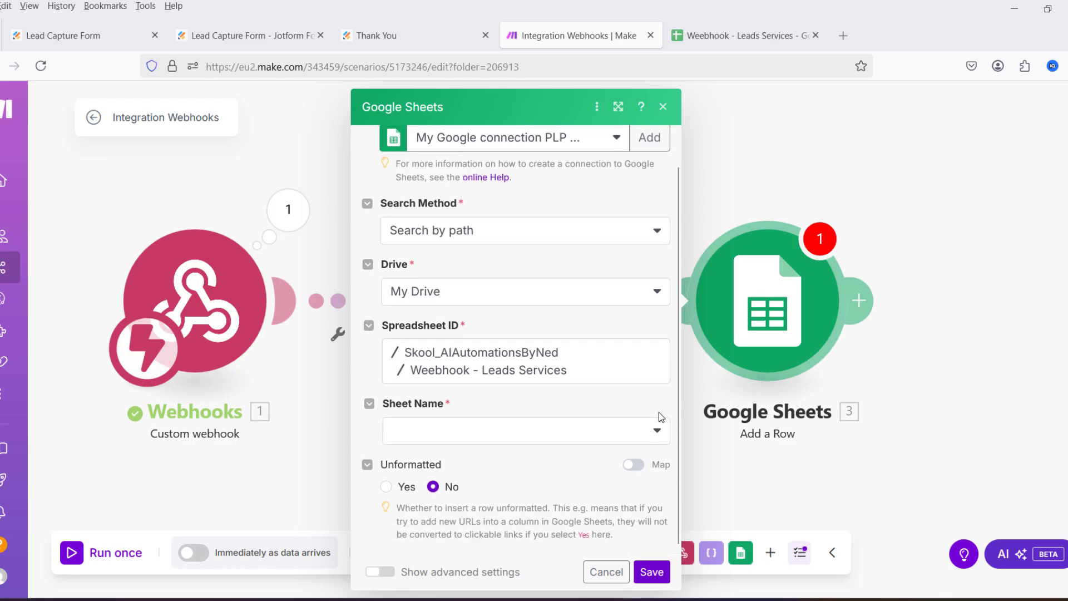
{"action": "left_click", "coordinate": [657, 431]}
{"action": "left_click", "coordinate": [409, 404]}
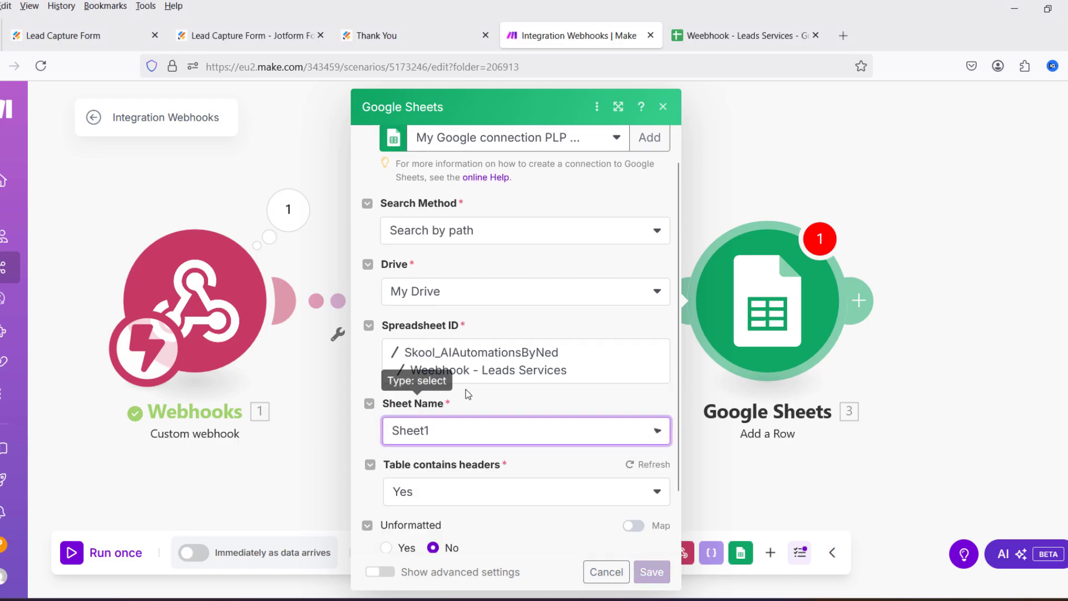
{"action": "scroll", "coordinate": [563, 326], "scroll_direction": "down", "scroll_amount": 3}
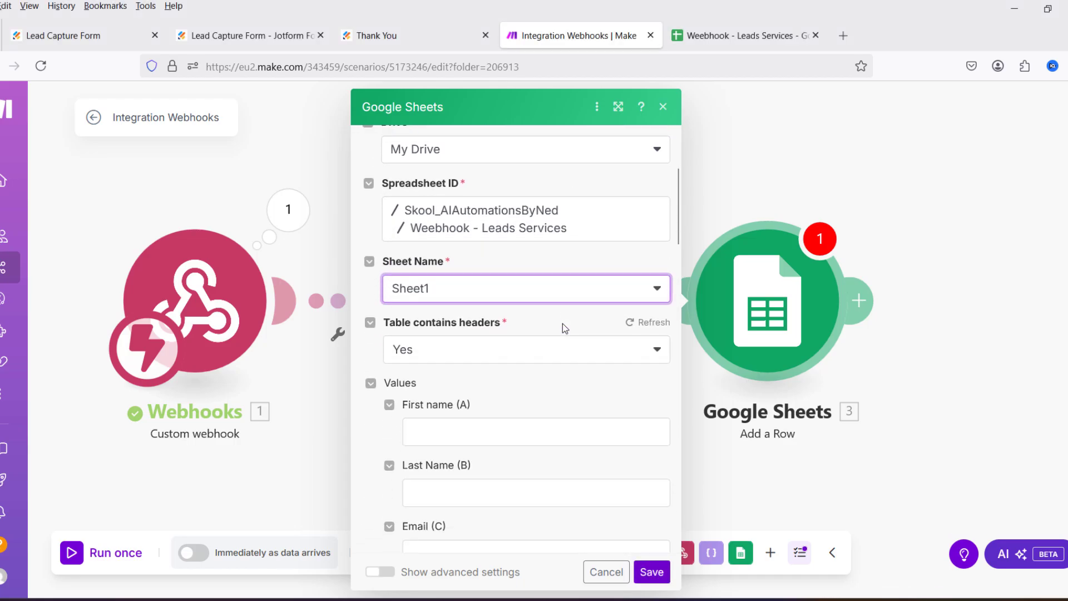
{"action": "scroll", "coordinate": [564, 328], "scroll_direction": "down", "scroll_amount": 5}
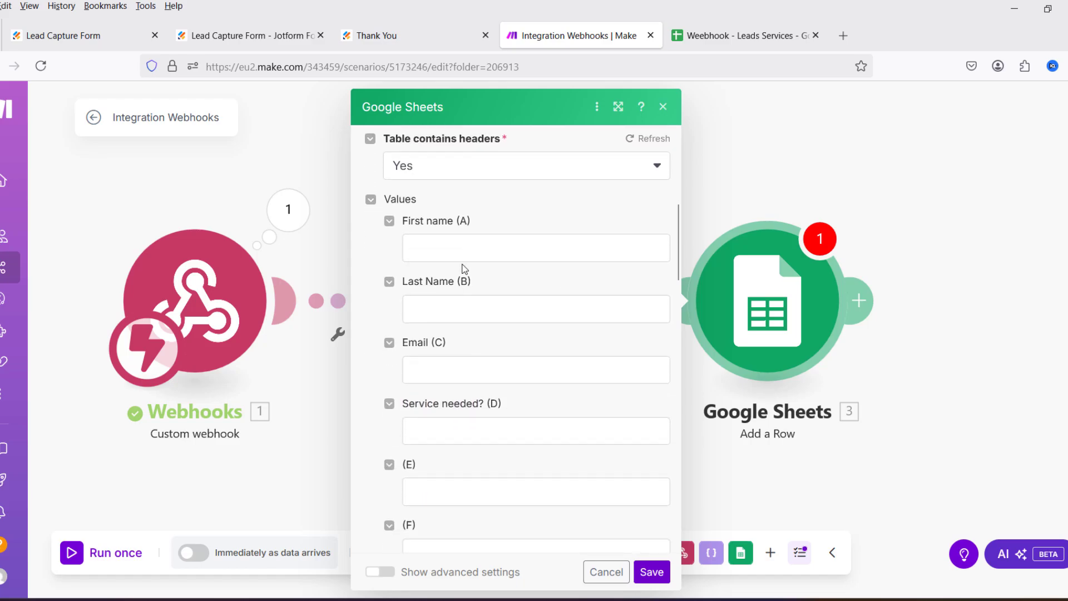
Step: Map first, last, q13_email and q20_serviceNeeded into First name, Last Name, Email and Service needed
{"action": "left_click", "coordinate": [515, 246]}
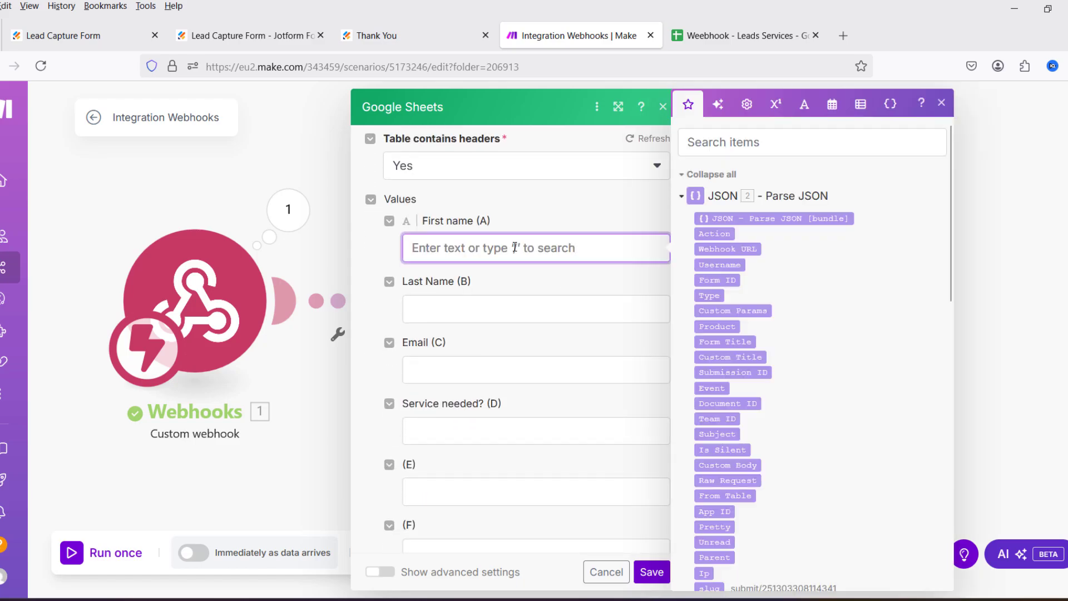
{"action": "scroll", "coordinate": [744, 408], "scroll_direction": "down", "scroll_amount": 3}
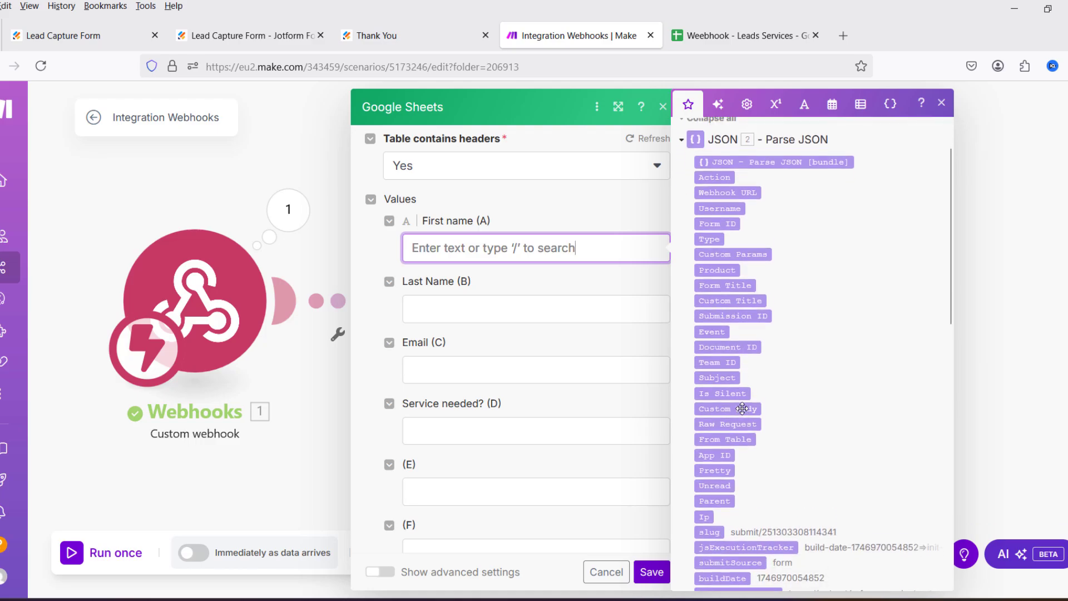
{"action": "scroll", "coordinate": [745, 409], "scroll_direction": "down", "scroll_amount": 2}
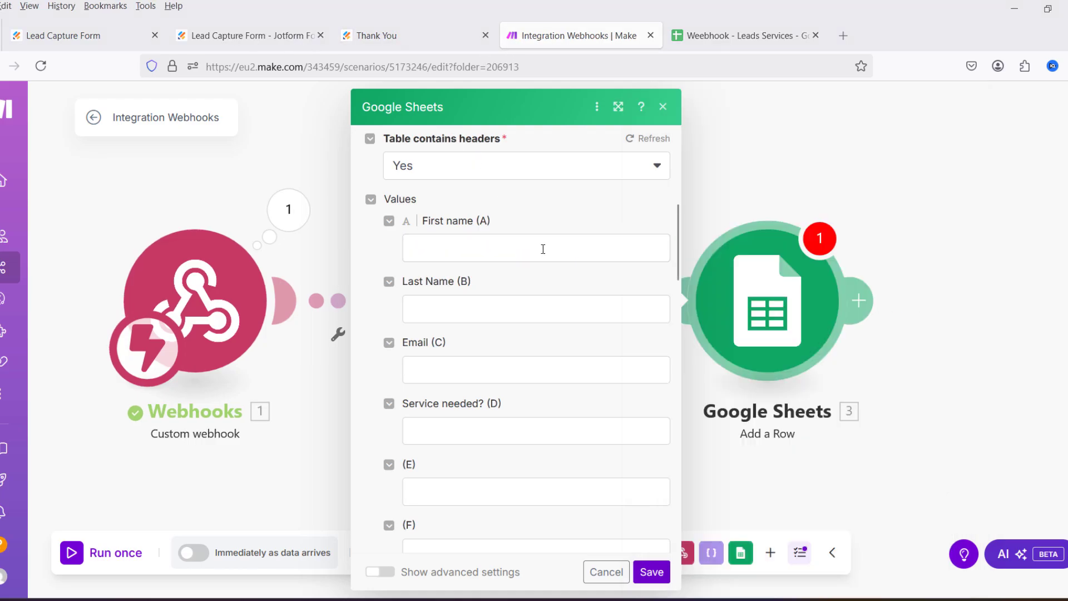
{"action": "left_click", "coordinate": [545, 248]}
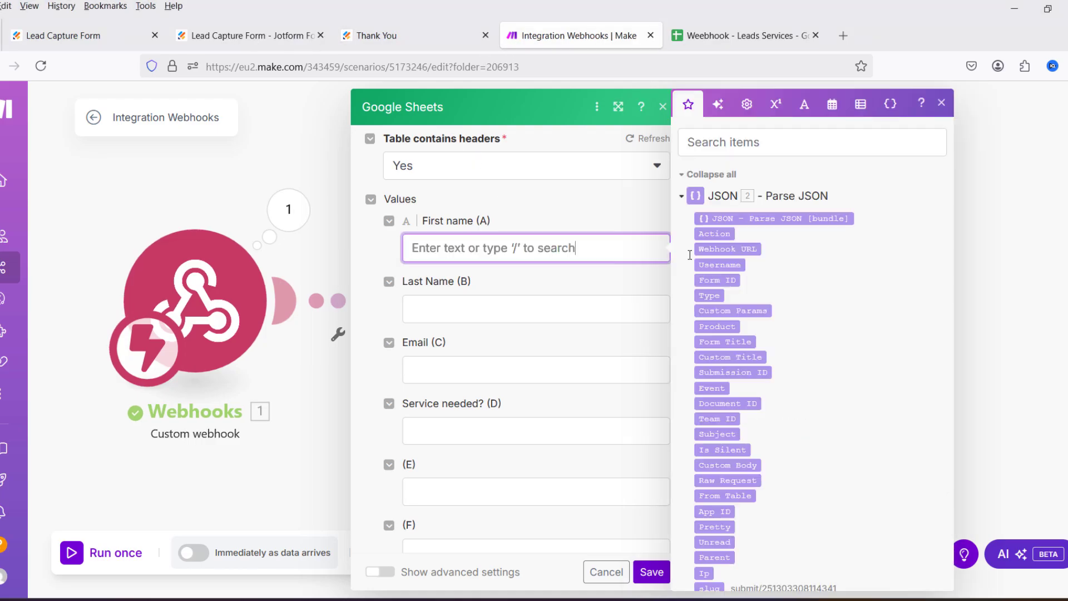
{"action": "scroll", "coordinate": [812, 402], "scroll_direction": "down", "scroll_amount": 10}
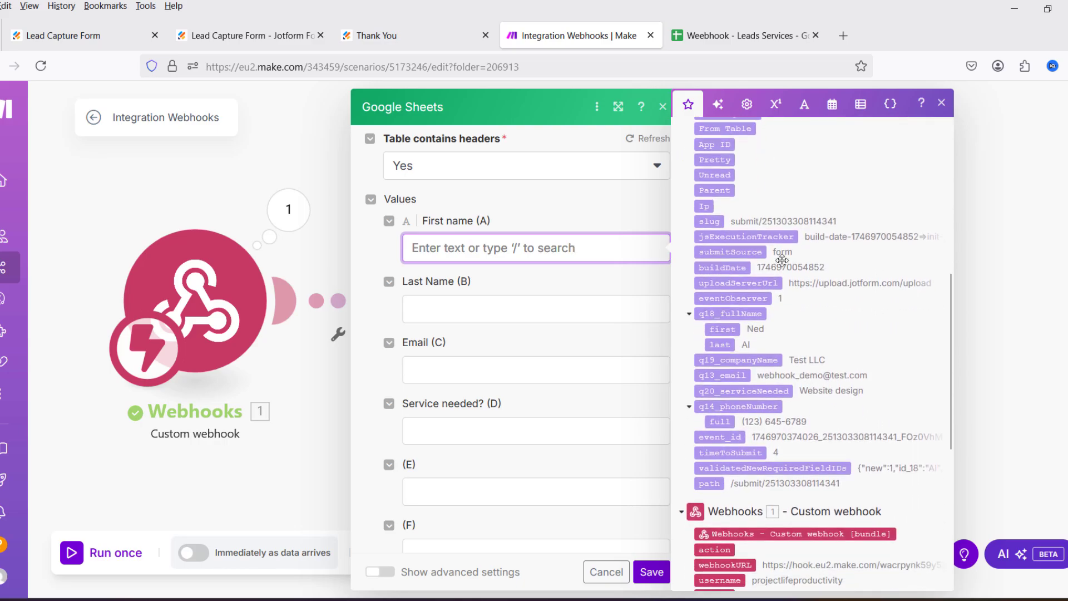
{"action": "left_click_drag", "start_coordinate": [722, 328], "coordinate": [504, 250]}
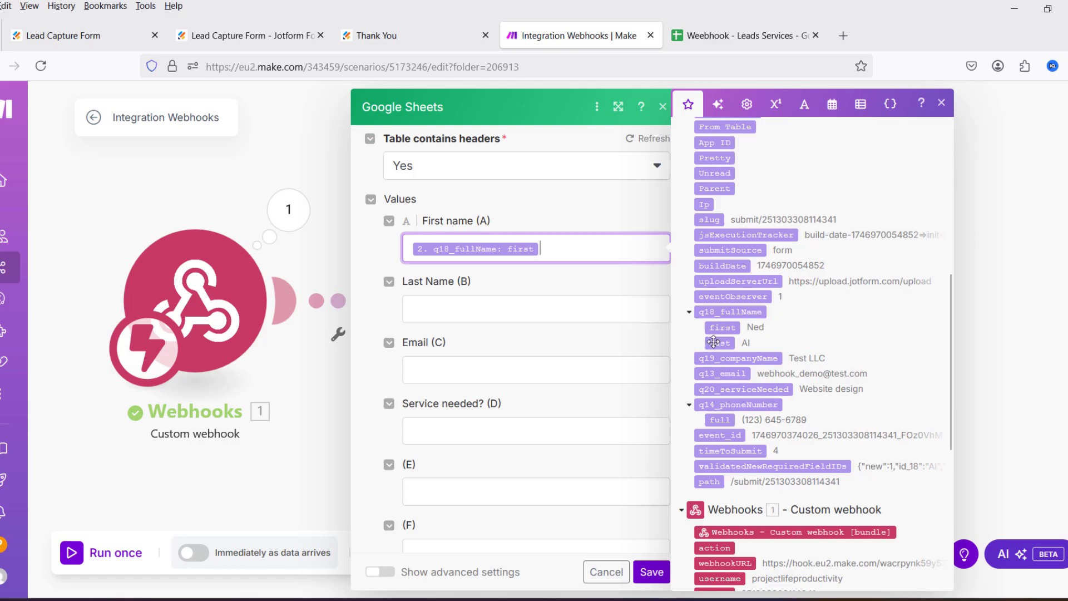
{"action": "left_click_drag", "start_coordinate": [719, 343], "coordinate": [511, 315]}
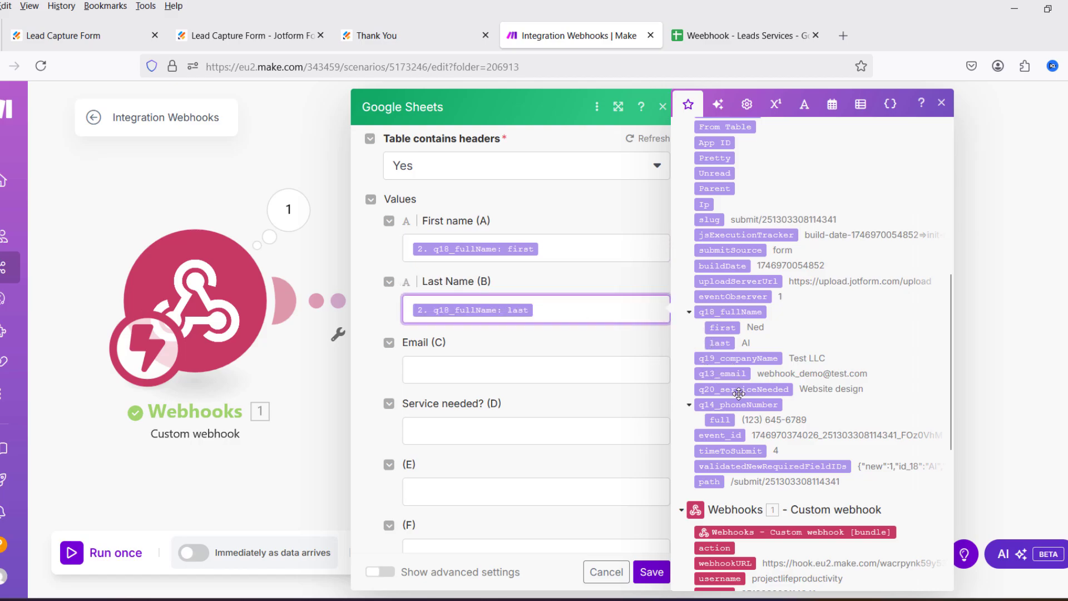
{"action": "left_click_drag", "start_coordinate": [725, 378], "coordinate": [473, 377]}
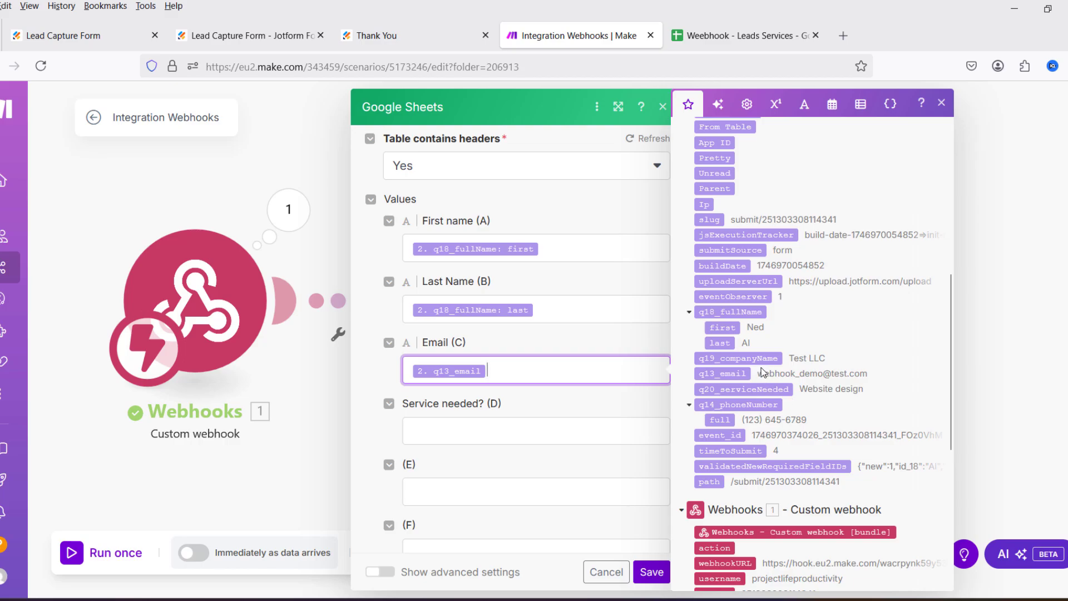
{"action": "left_click_drag", "start_coordinate": [748, 388], "coordinate": [546, 431]}
Step: Save the Add a Row module and start a Run once waiting for data
{"action": "left_click", "coordinate": [652, 572]}
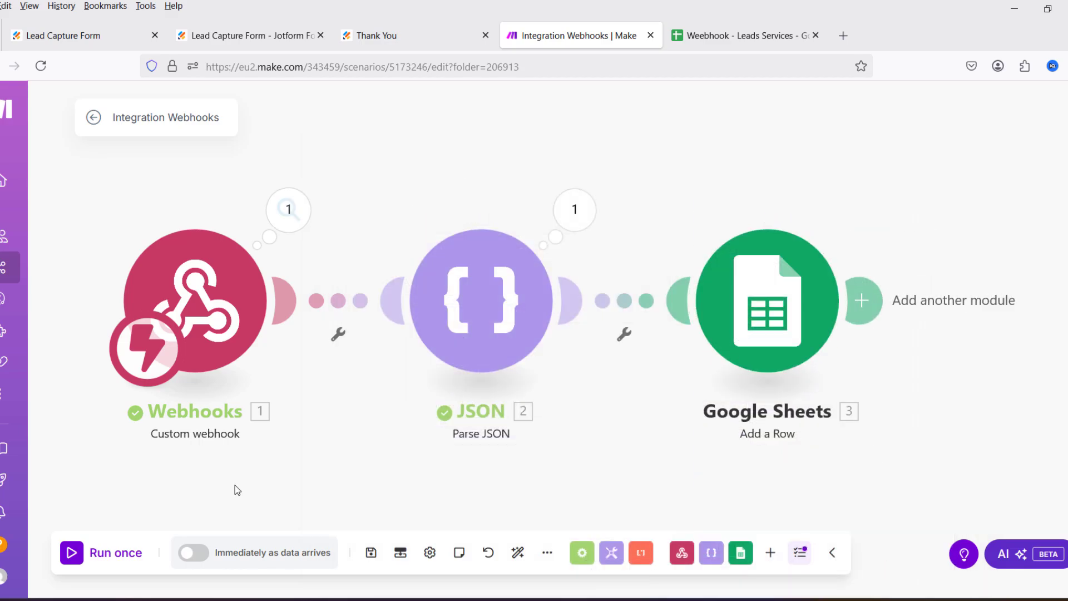
{"action": "left_click", "coordinate": [71, 561]}
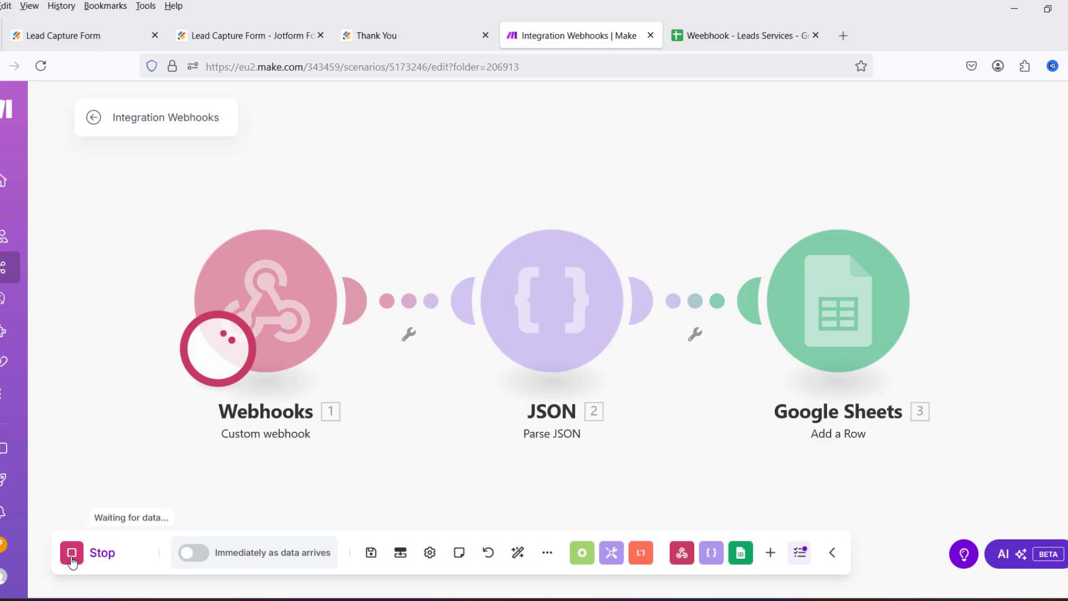
{"action": "left_click", "coordinate": [433, 37]}
Step: Return to the filled lead form and set Service needed to Custom app
{"action": "key", "text": "alt+Left"}
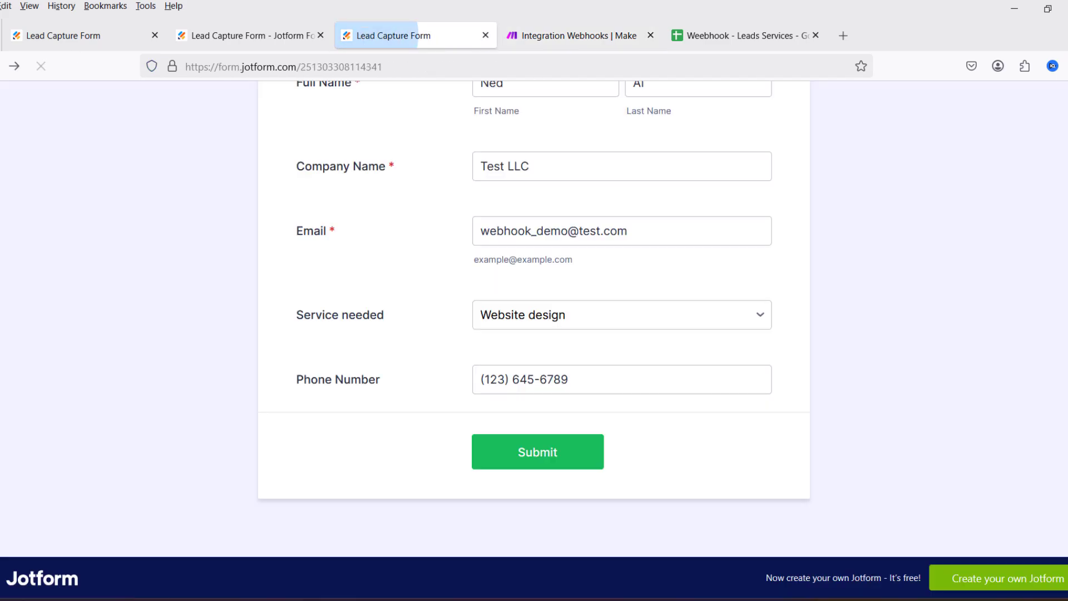
{"action": "left_click", "coordinate": [668, 391]}
{"action": "left_click", "coordinate": [572, 313]}
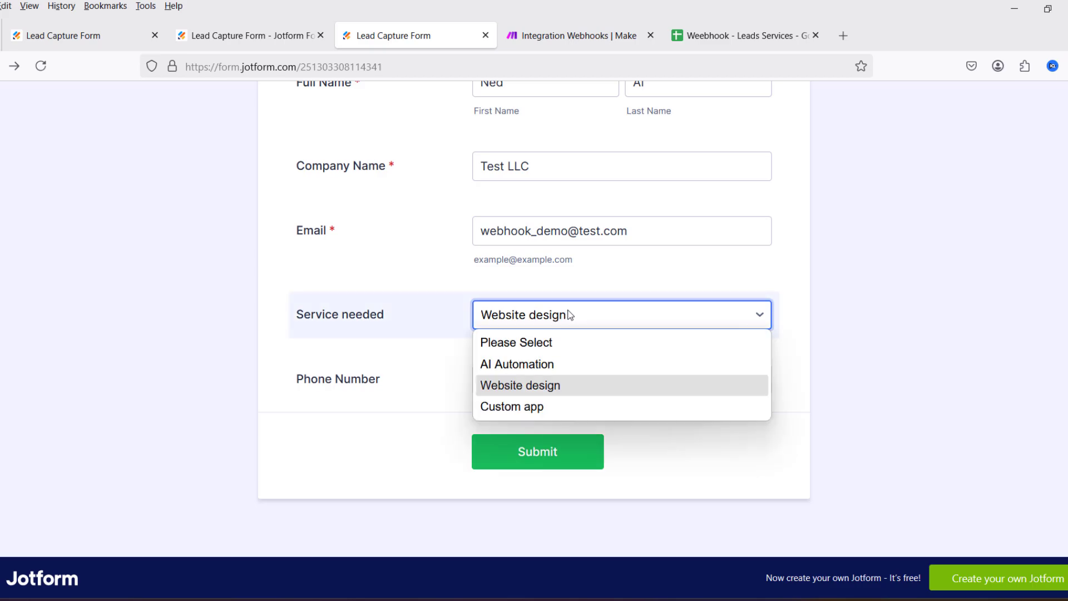
{"action": "left_click", "coordinate": [552, 408]}
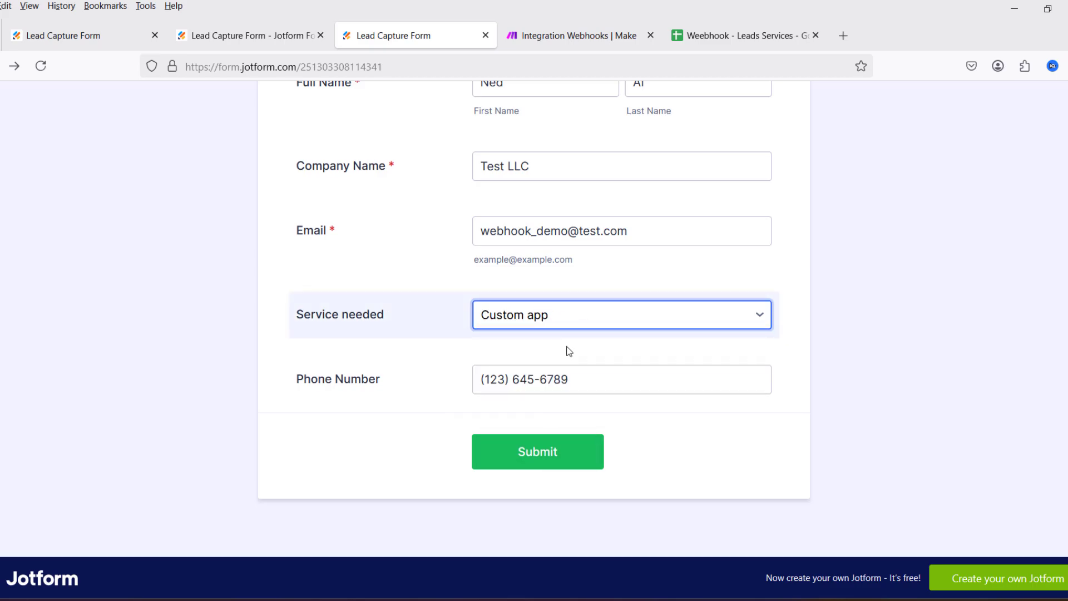
{"action": "left_click", "coordinate": [740, 32]}
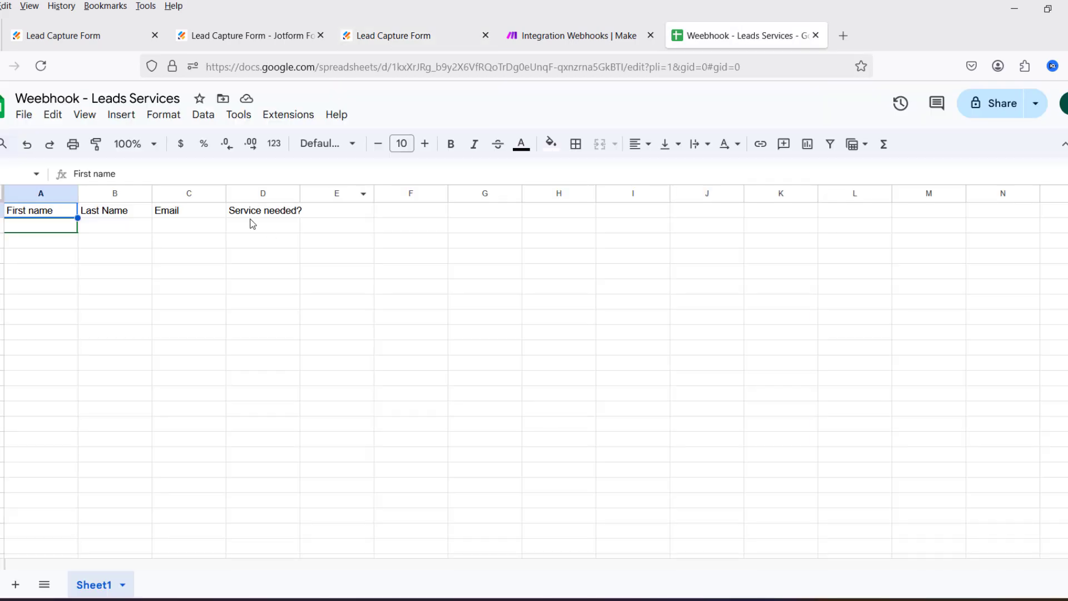
{"action": "left_click", "coordinate": [530, 36]}
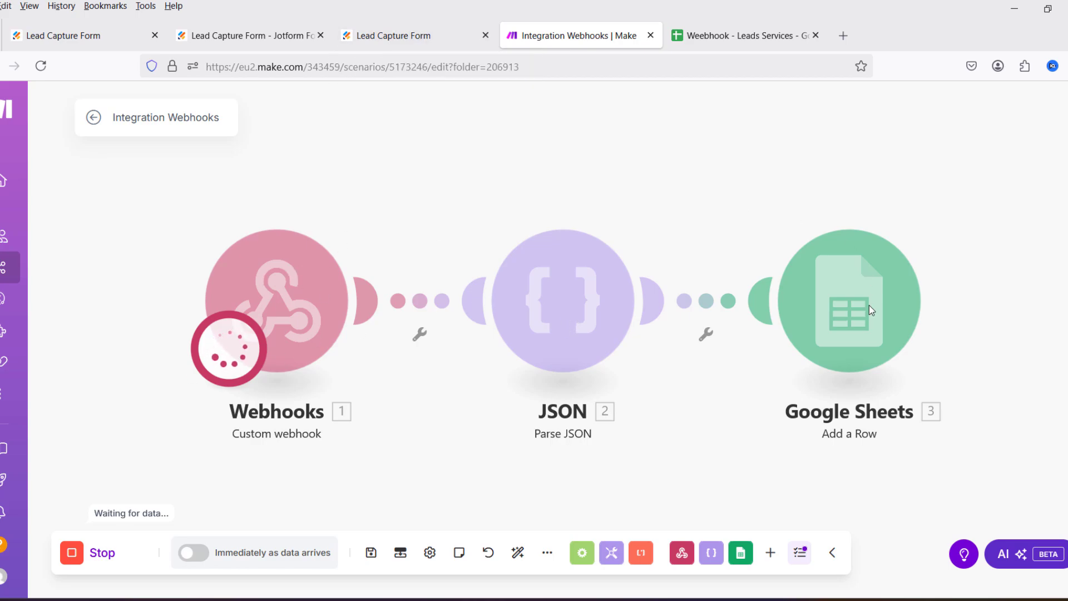
Step: Submit the Custom app lead, then verify the sheet step's output and the new row in Sheet1
{"action": "left_click", "coordinate": [430, 37]}
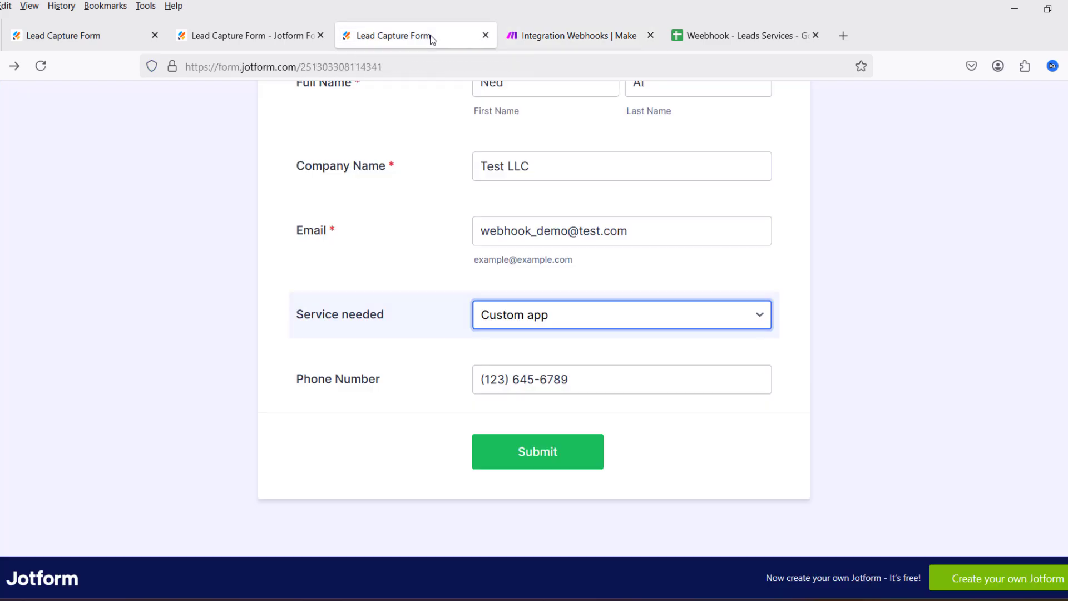
{"action": "left_click", "coordinate": [547, 454]}
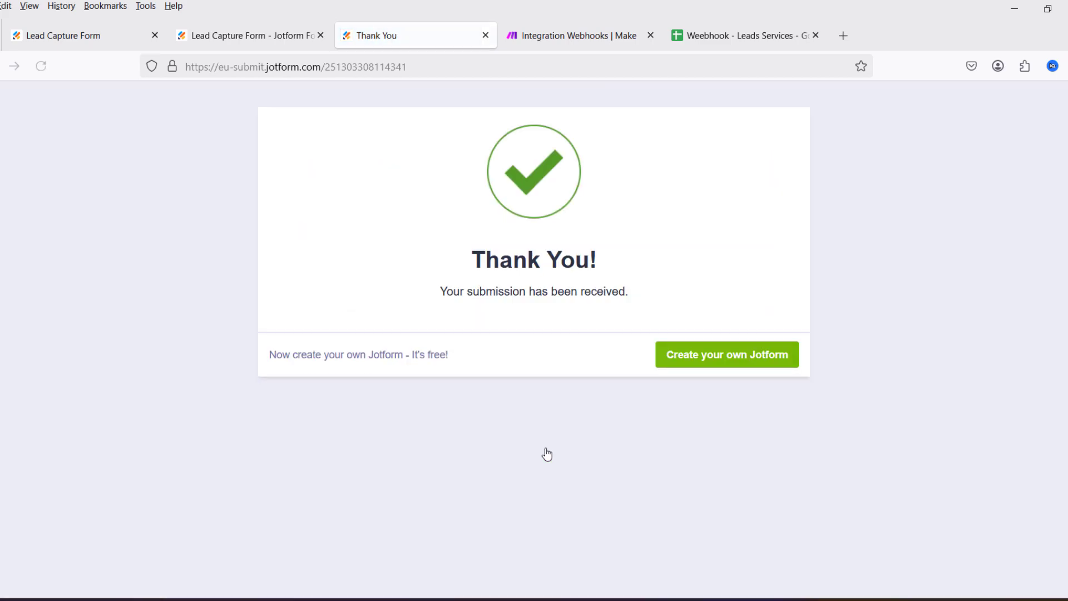
{"action": "left_click", "coordinate": [543, 35]}
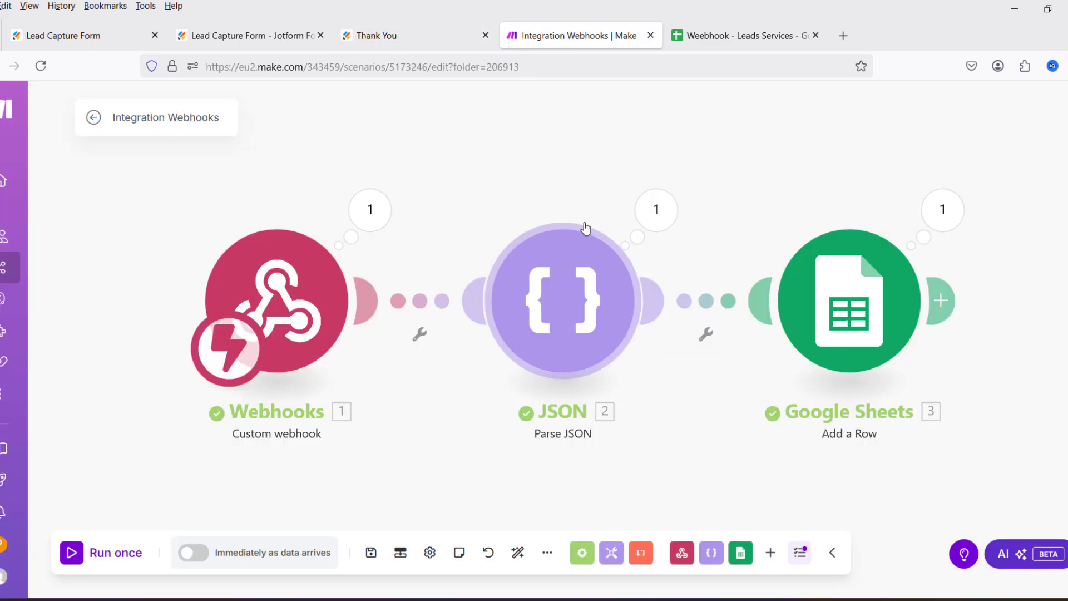
{"action": "left_click", "coordinate": [942, 209]}
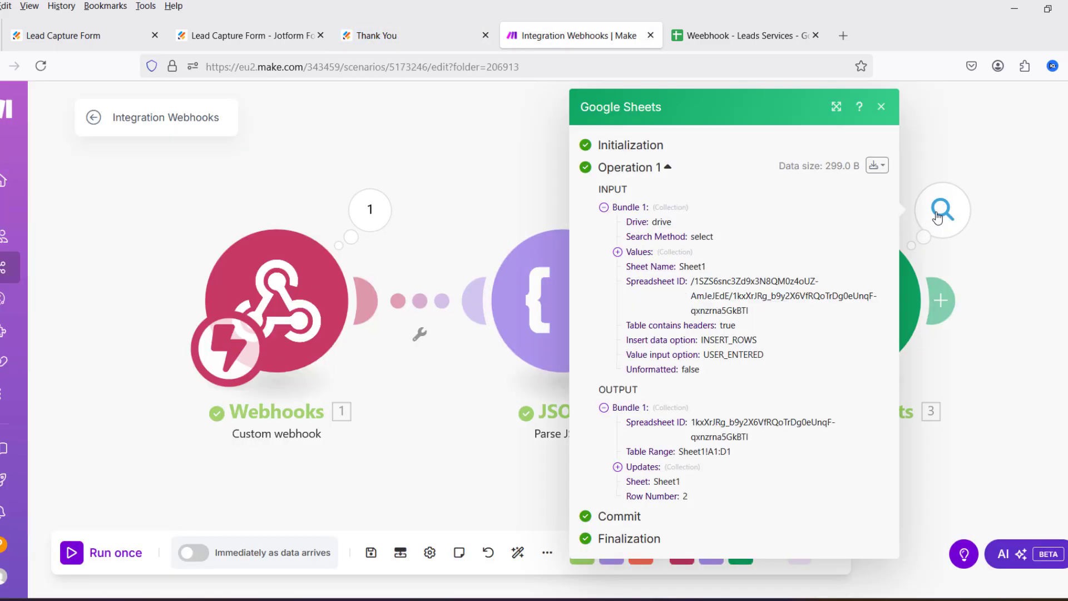
{"action": "left_click", "coordinate": [1030, 291]}
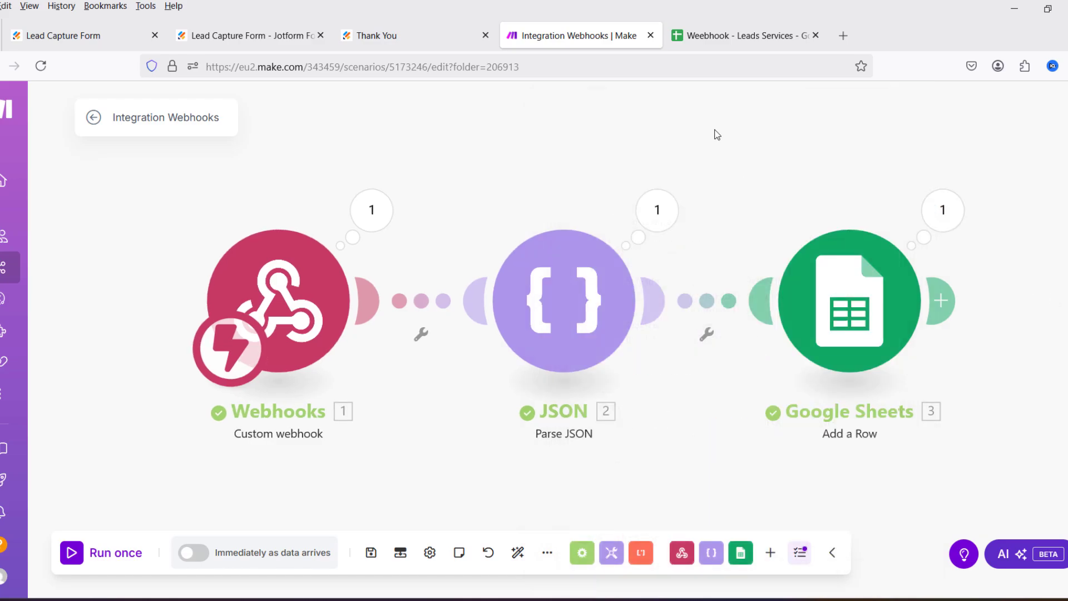
{"action": "left_click", "coordinate": [729, 37]}
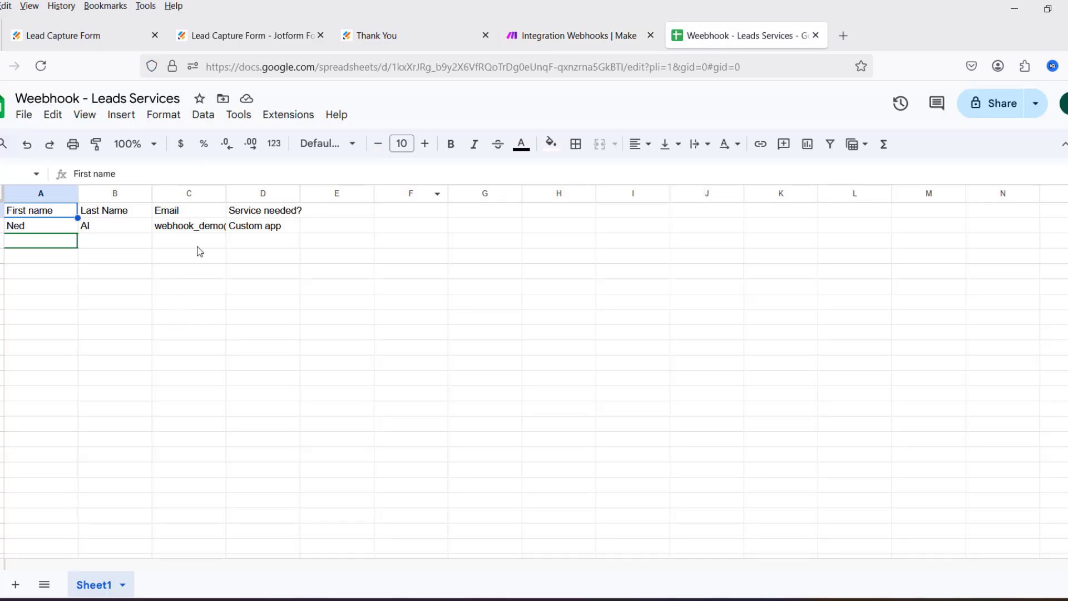